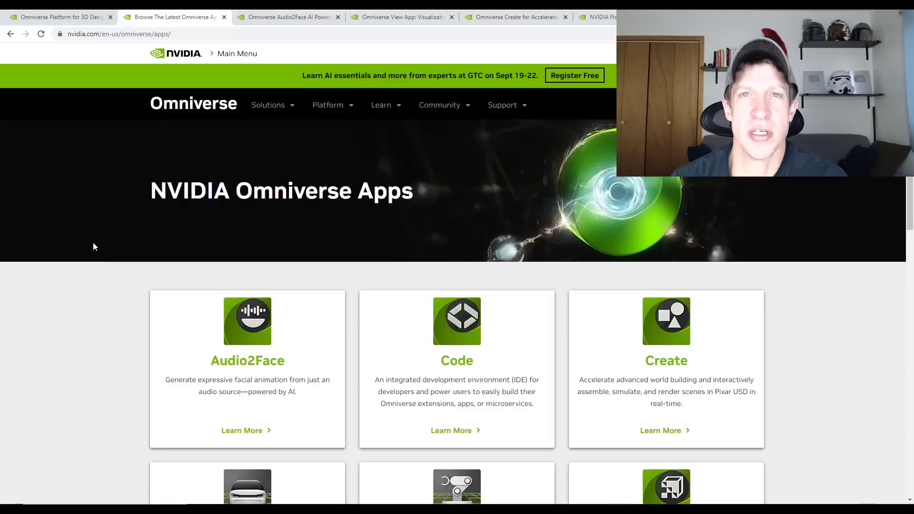
# Switch to the 'Omniverse View App' browser tab
pyautogui.click(402, 17)
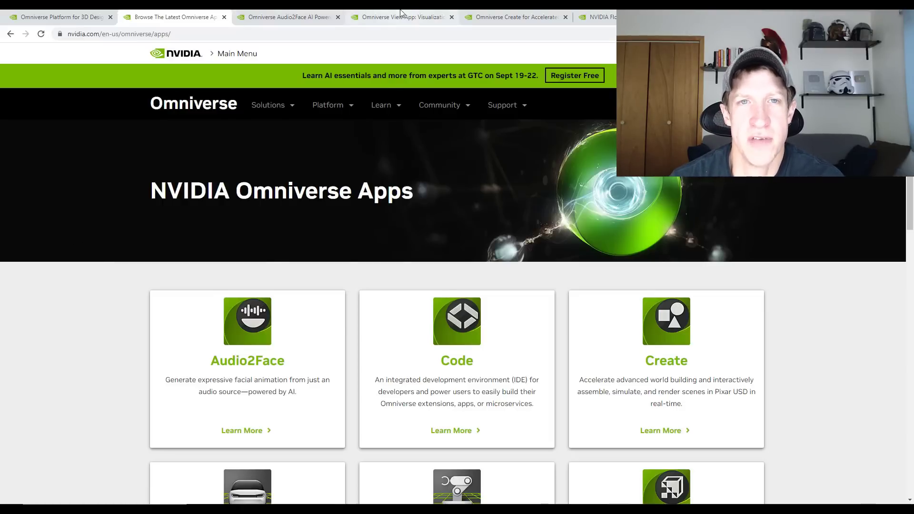
# Scroll through the Omniverse View page to read its review and rendering features
pyautogui.scroll(5, 339, 285)
pyautogui.scroll(10, 339, 285)
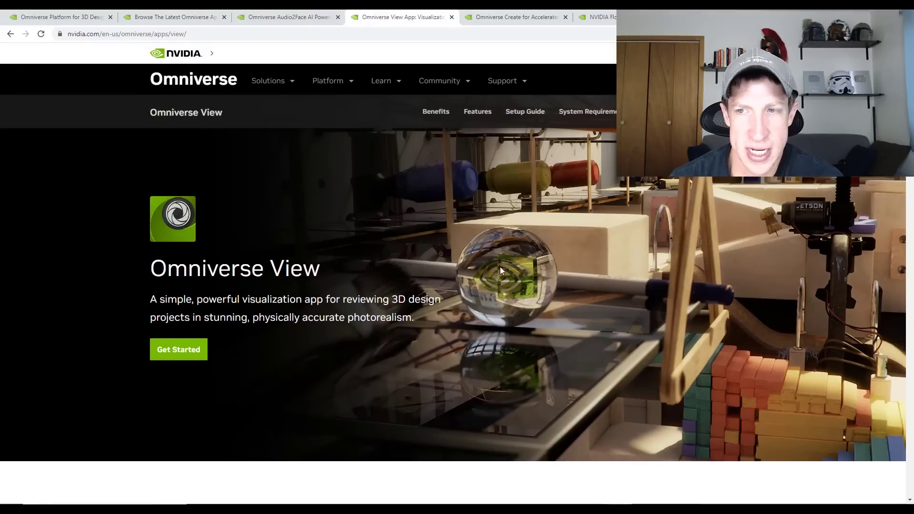
pyautogui.scroll(-4, 521, 290)
pyautogui.scroll(-6, 241, 266)
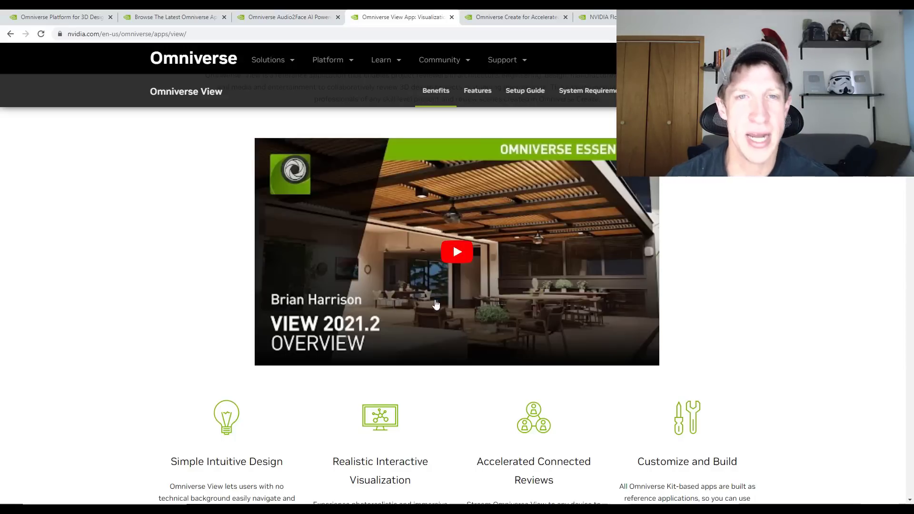
pyautogui.scroll(-1, 448, 300)
pyautogui.scroll(-15, 457, 298)
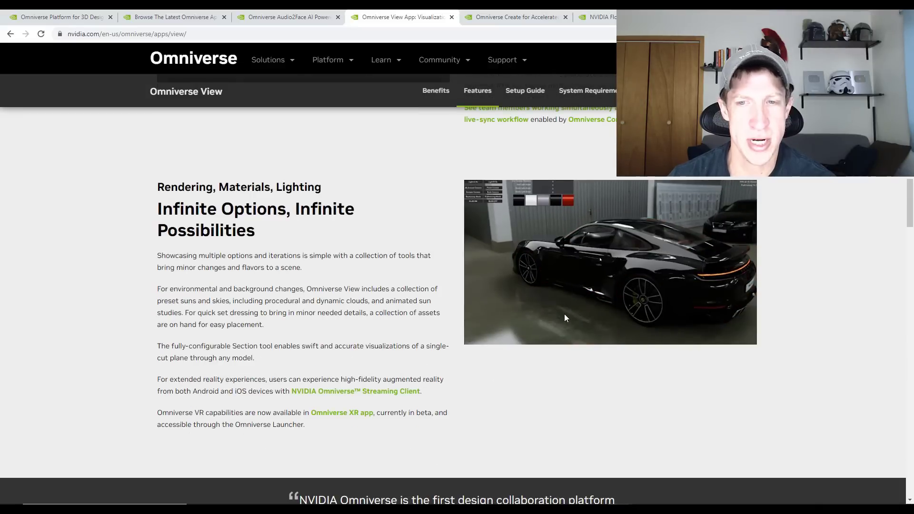
pyautogui.click(516, 17)
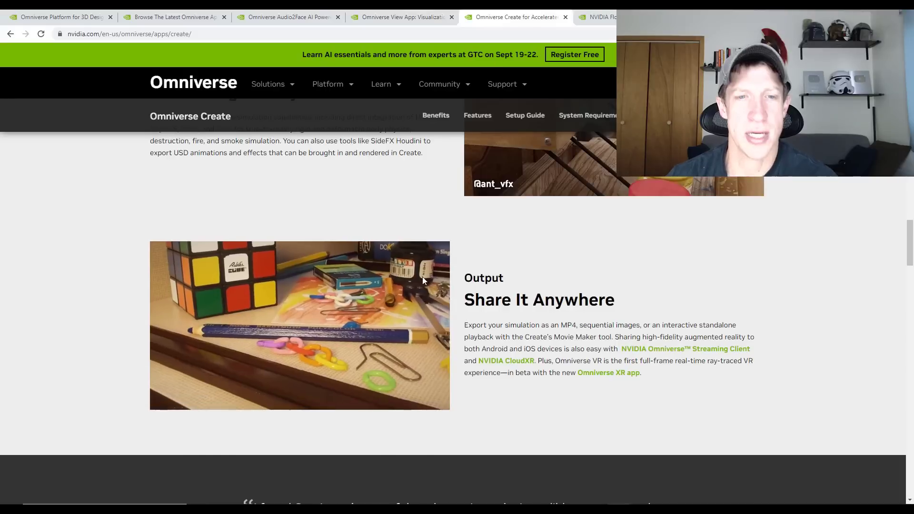
pyautogui.scroll(10, 539, 313)
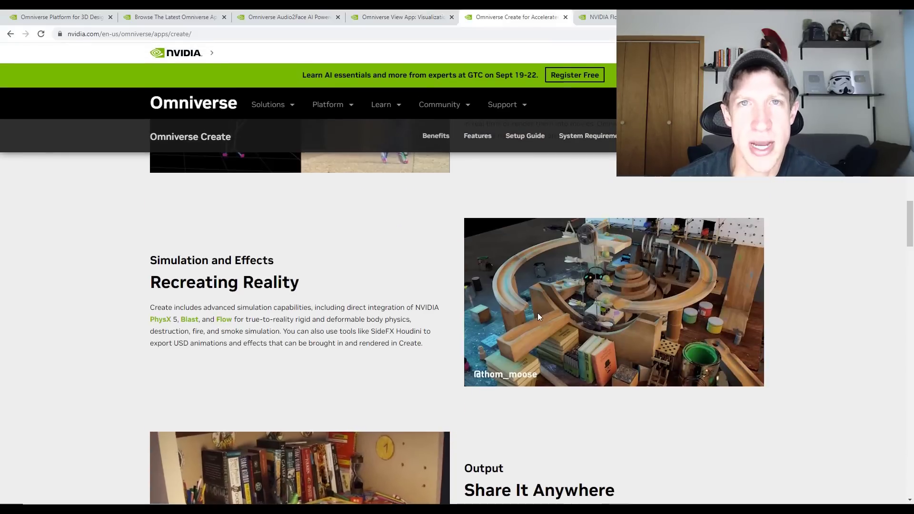
pyautogui.scroll(2, 540, 315)
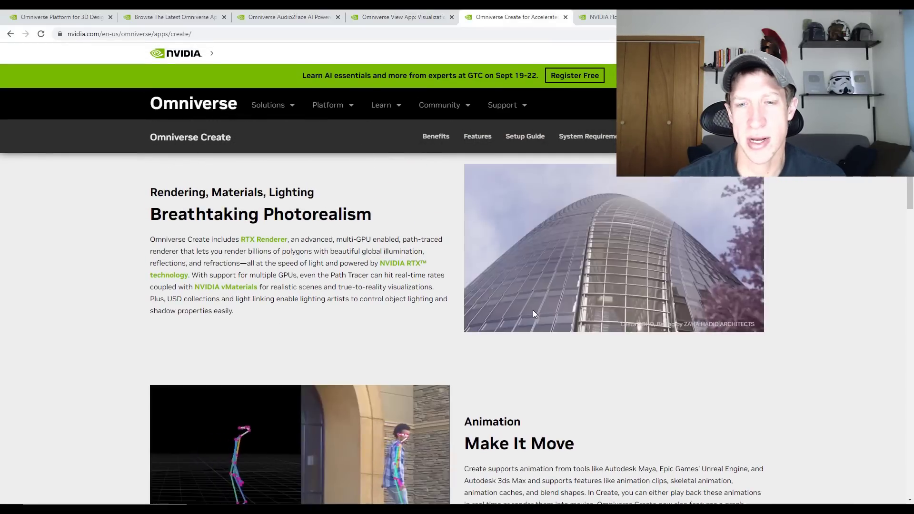
pyautogui.scroll(-3, 533, 310)
pyautogui.scroll(-3, 535, 315)
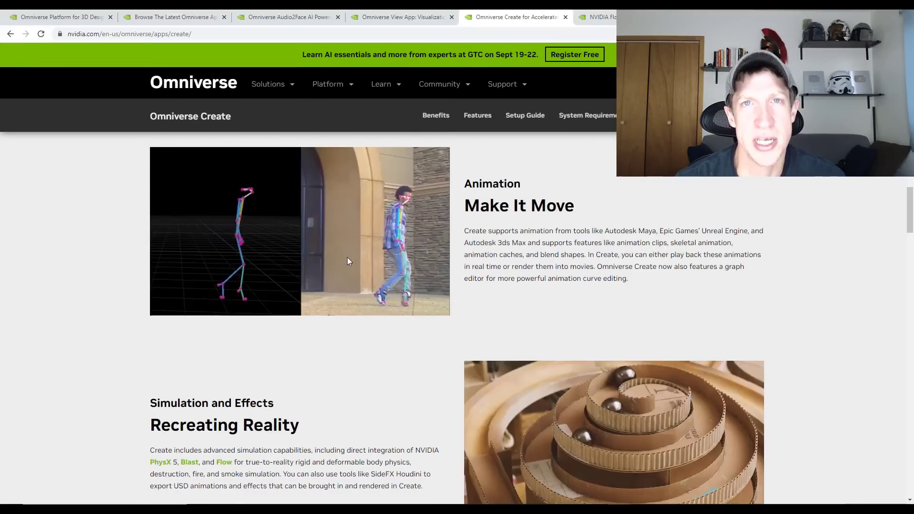
pyautogui.scroll(-1, 368, 366)
pyautogui.scroll(-3, 367, 373)
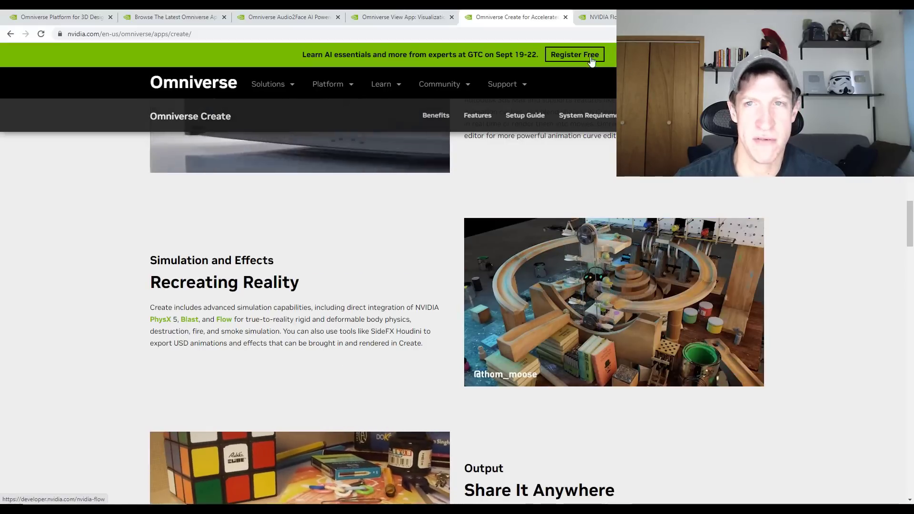
pyautogui.click(612, 18)
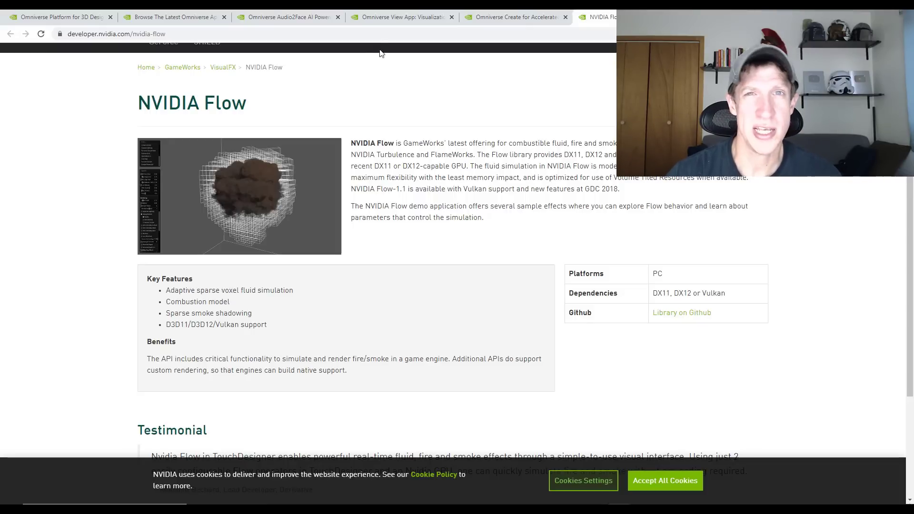
pyautogui.click(524, 17)
pyautogui.scroll(-1, 95, 355)
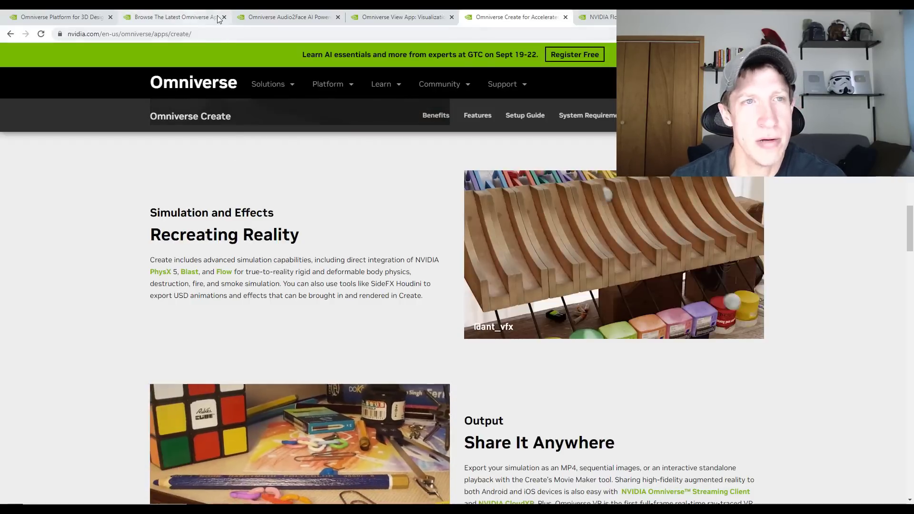
# Switch to the Omniverse Audio2Face page tab
pyautogui.click(286, 17)
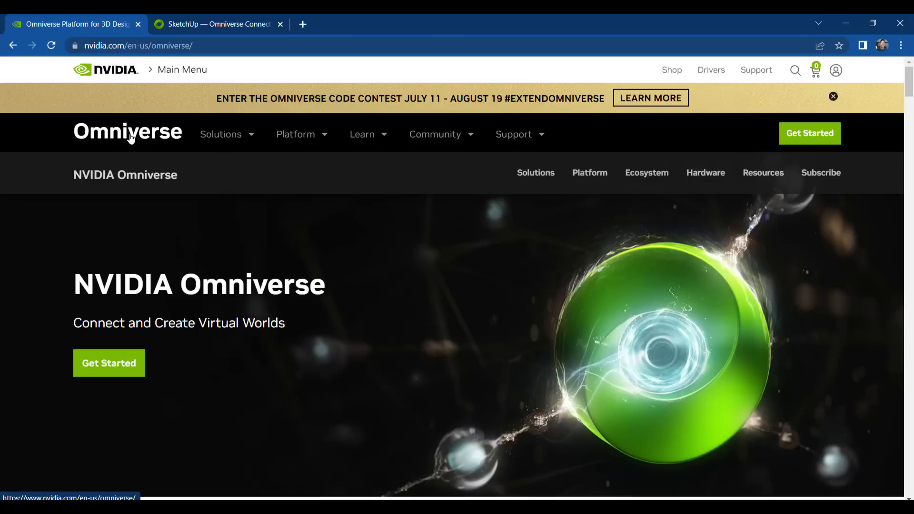
# Go to the Omniverse download page and download the free Individual version
pyautogui.click(785, 144)
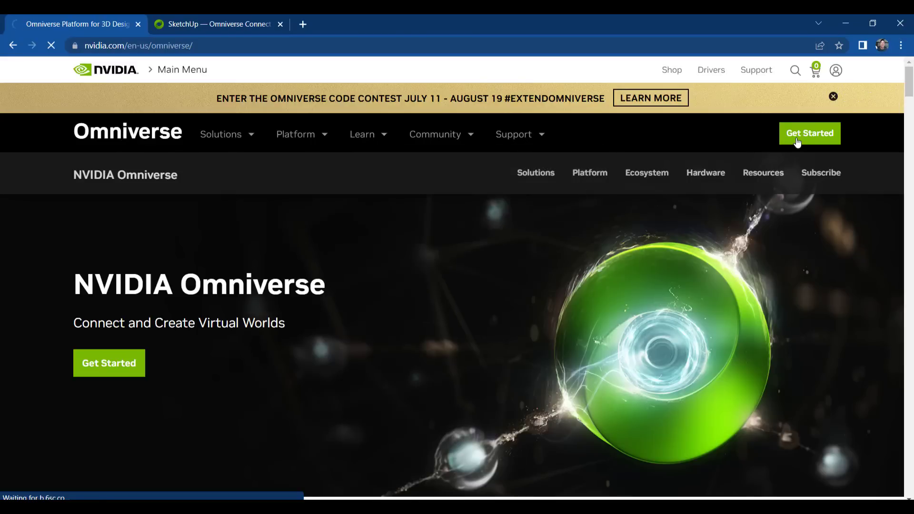
pyautogui.scroll(-3, 661, 320)
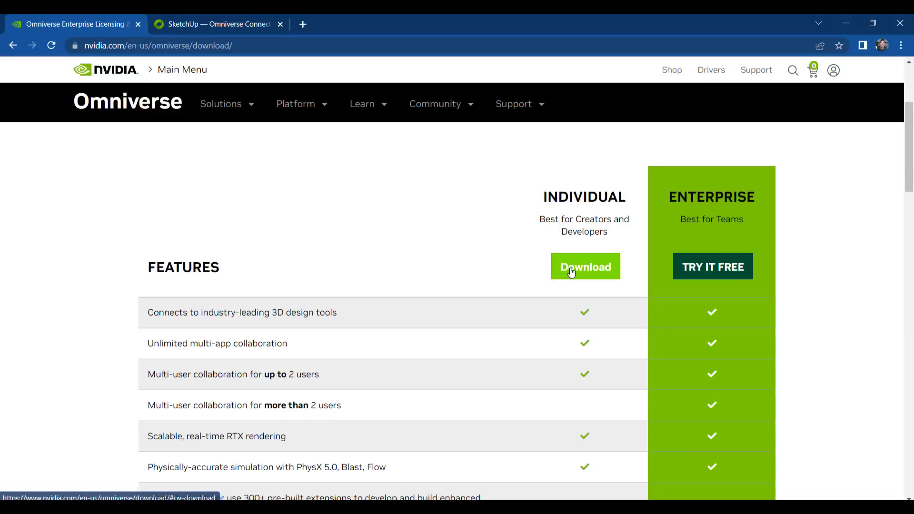
pyautogui.click(577, 269)
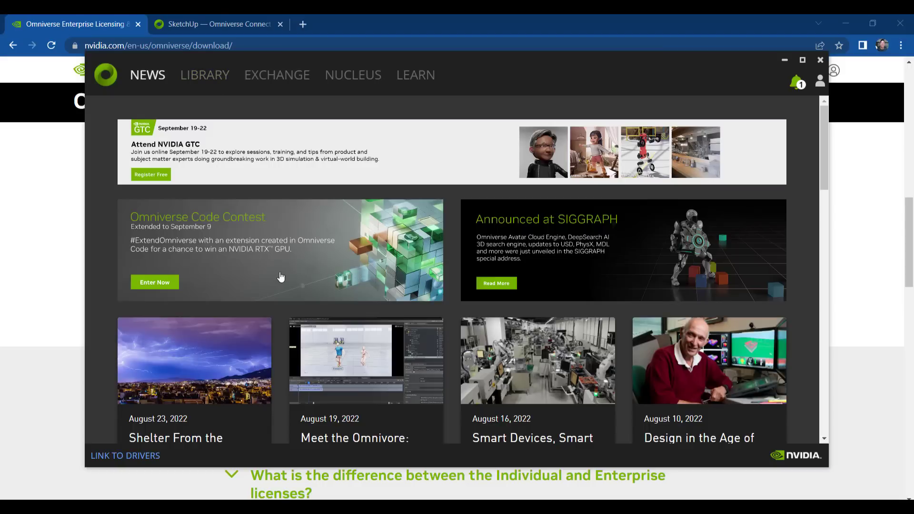
# Browse the launcher's Library and Exchange, then bring up the SketchUp connector documentation
pyautogui.click(213, 79)
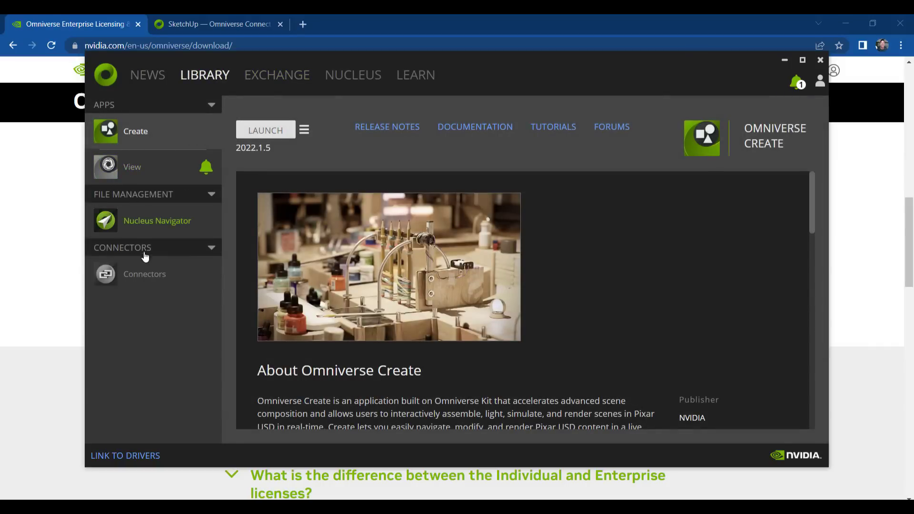
pyautogui.click(279, 80)
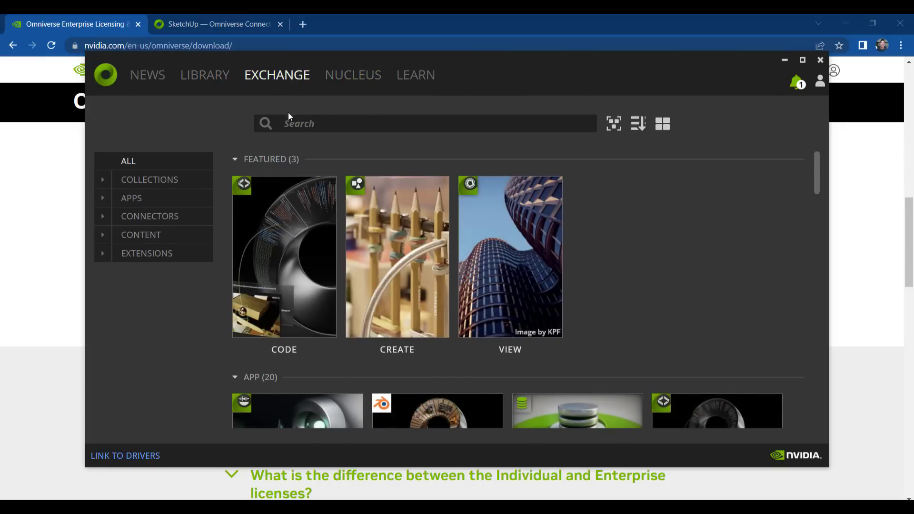
pyautogui.click(219, 14)
pyautogui.click(219, 24)
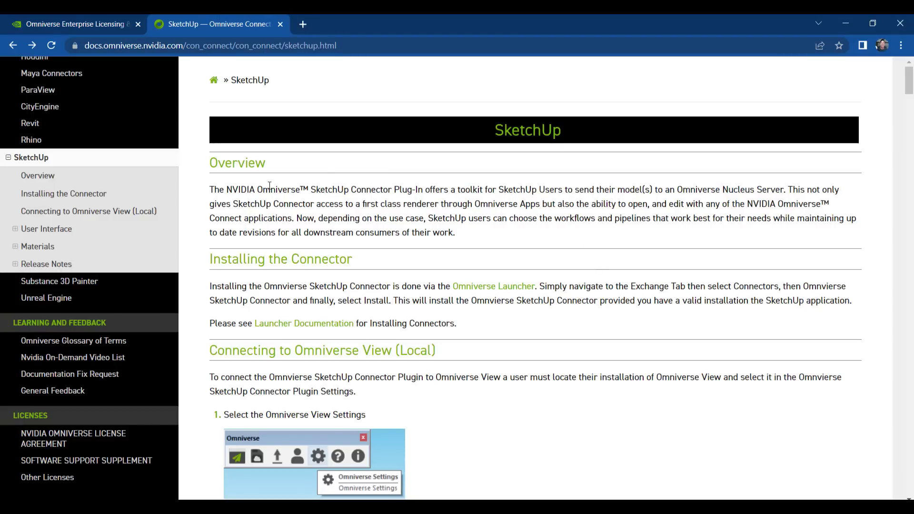
# Search the Exchange for 'sketchup' and open the Trimble SketchUp Omniverse Connector details
pyautogui.moveTo(228, 191)
pyautogui.mouseDown()
pyautogui.moveTo(292, 204)
pyautogui.moveTo(407, 204)
pyautogui.moveTo(418, 191)
pyautogui.mouseUp()
pyautogui.click(418, 190)
pyautogui.click(632, 498)
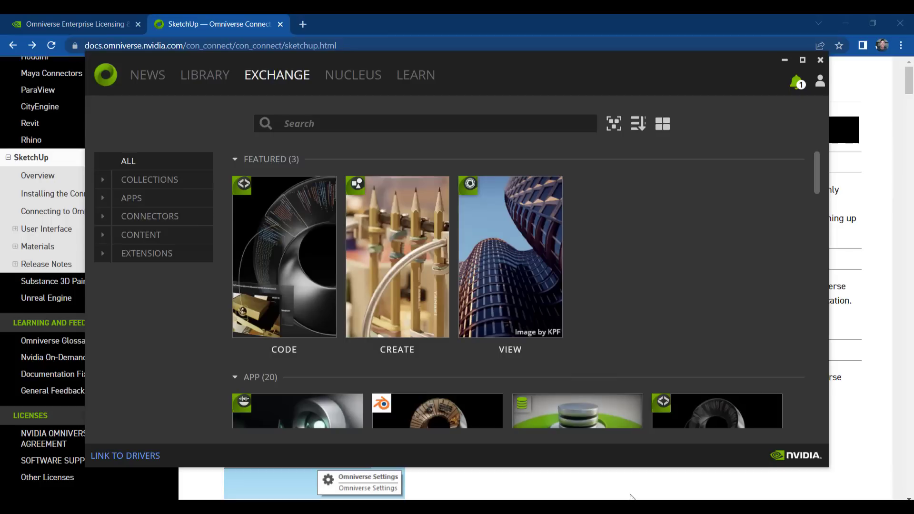
pyautogui.click(304, 127)
pyautogui.write('sketchup')
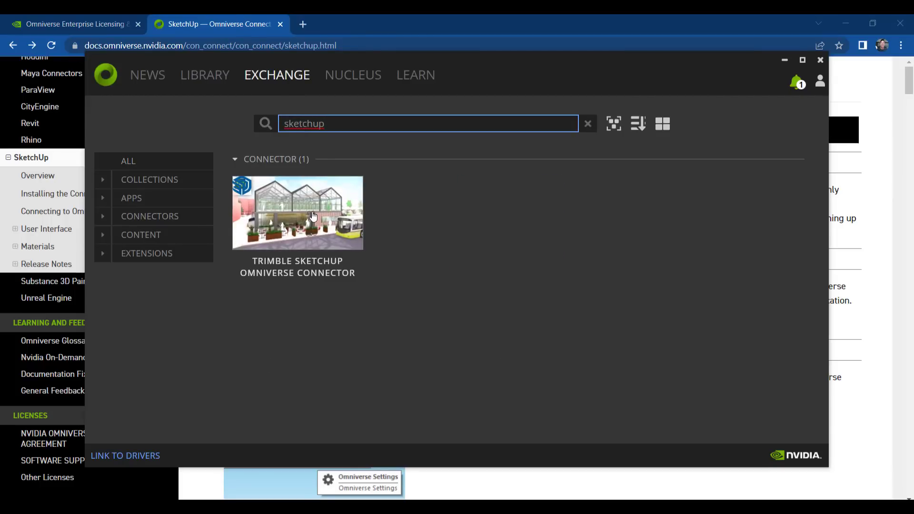
pyautogui.click(313, 216)
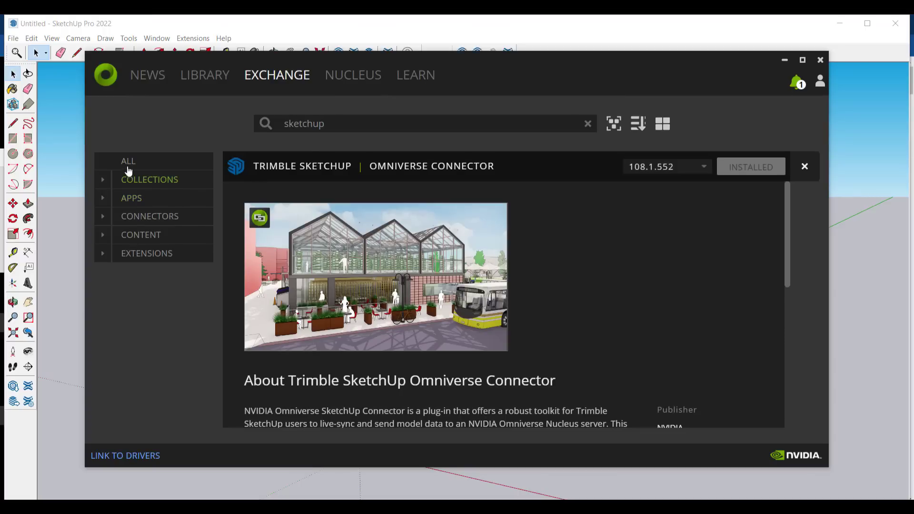
# Close the connector details and view Omniverse View's details in the Library
pyautogui.click(128, 168)
pyautogui.click(195, 76)
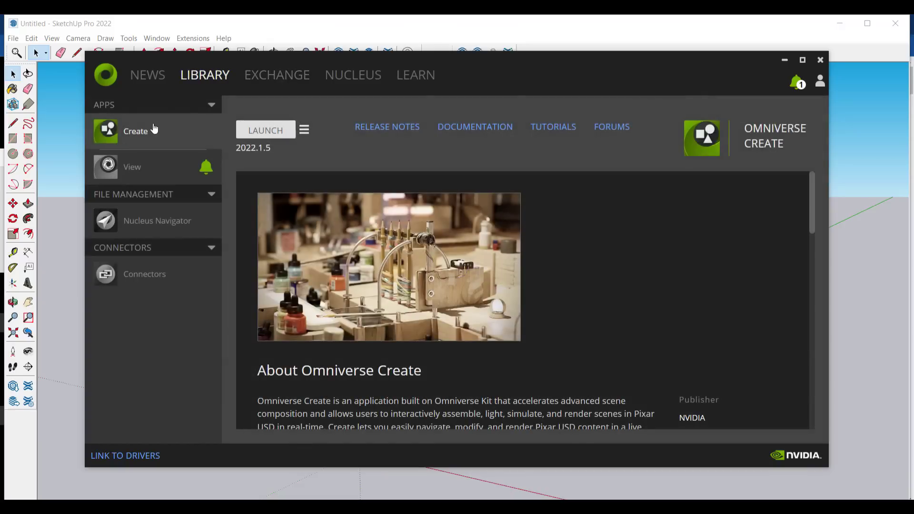
pyautogui.click(127, 175)
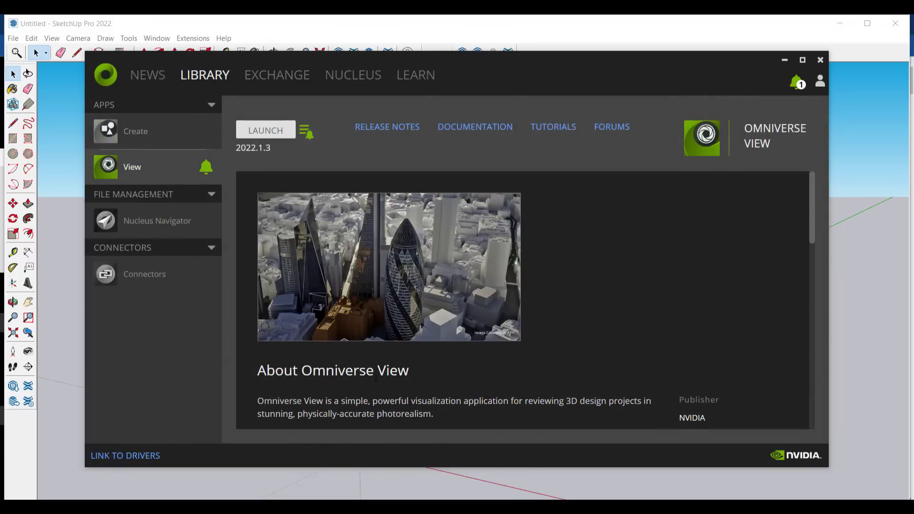
pyautogui.scroll(-10, 402, 359)
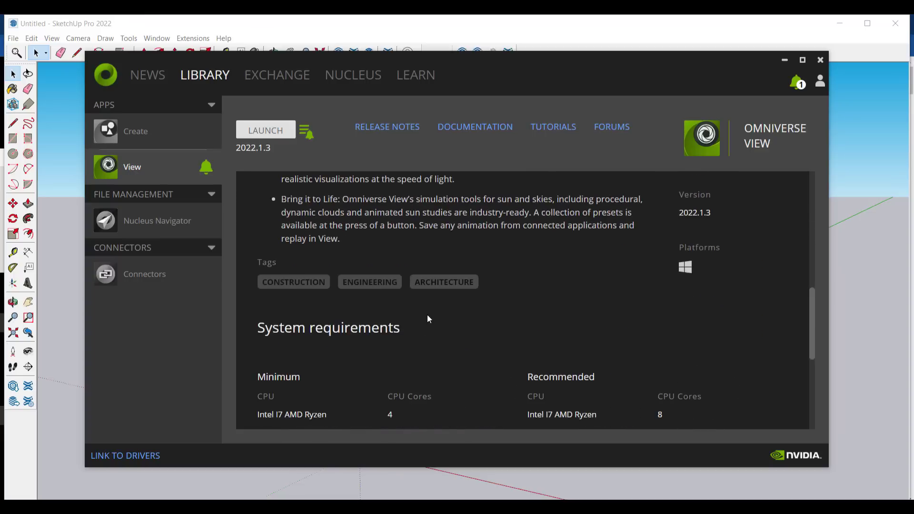
pyautogui.scroll(10, 434, 310)
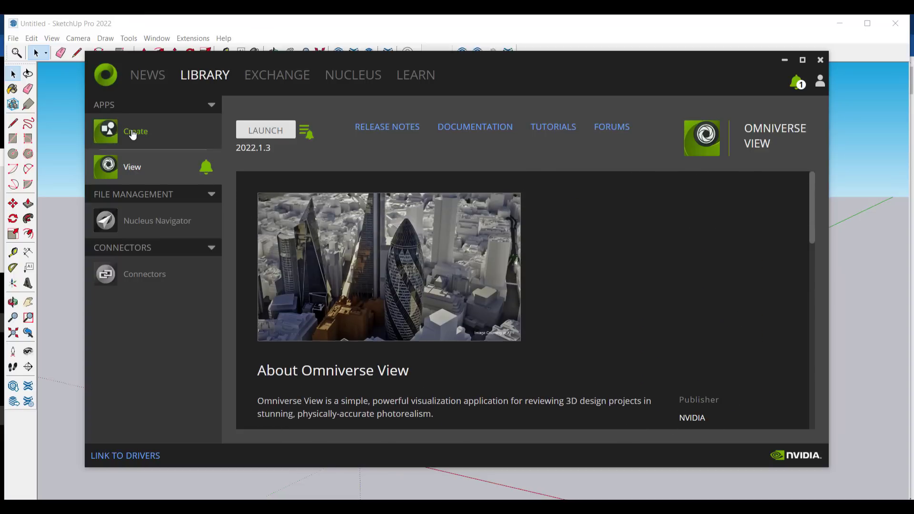
# In the Exchange, open the View and Create details, then return to the full catalogue
pyautogui.click(282, 76)
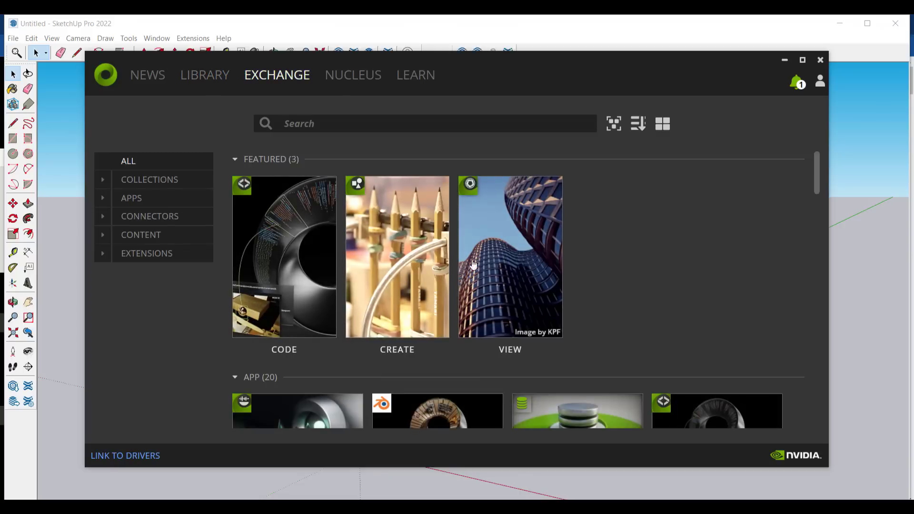
pyautogui.click(528, 252)
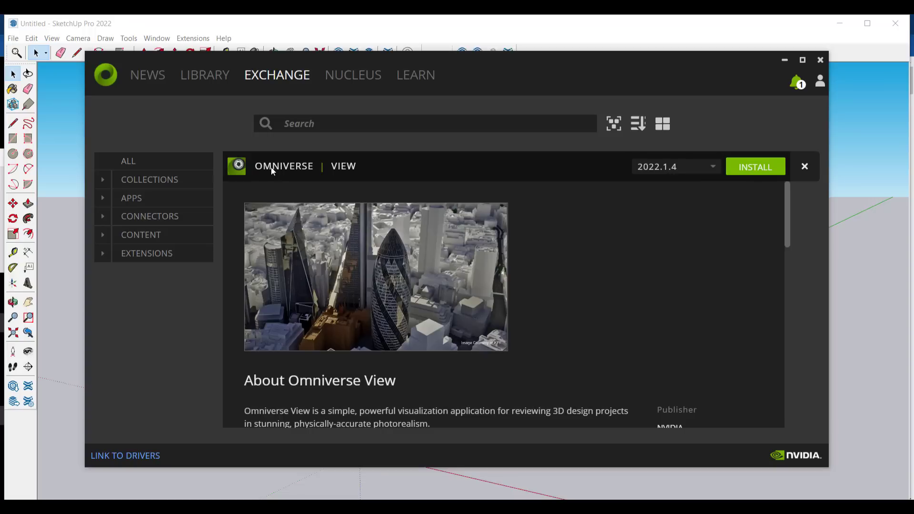
pyautogui.click(129, 162)
pyautogui.click(398, 188)
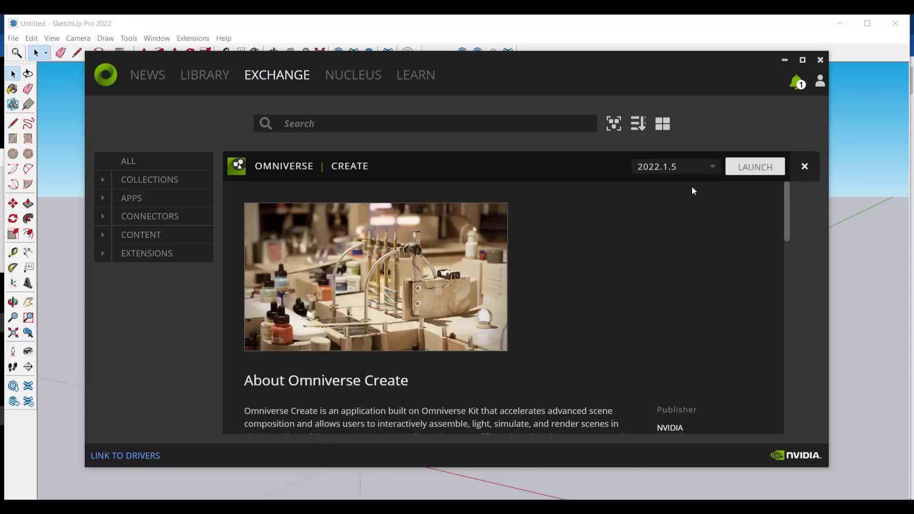
pyautogui.click(138, 167)
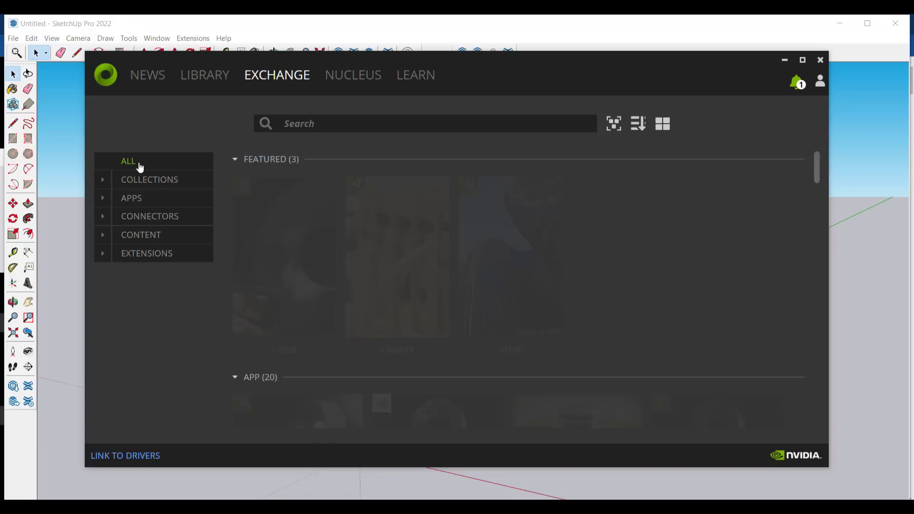
pyautogui.scroll(-5, 628, 249)
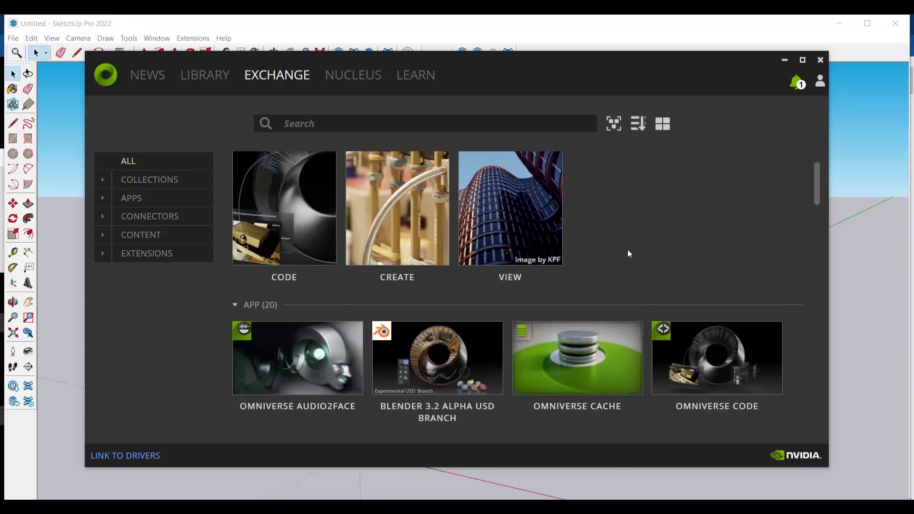
# Set the Omniverse connector to send to View 2022.1.3, save, and enable Live Sync
pyautogui.scroll(5, 649, 246)
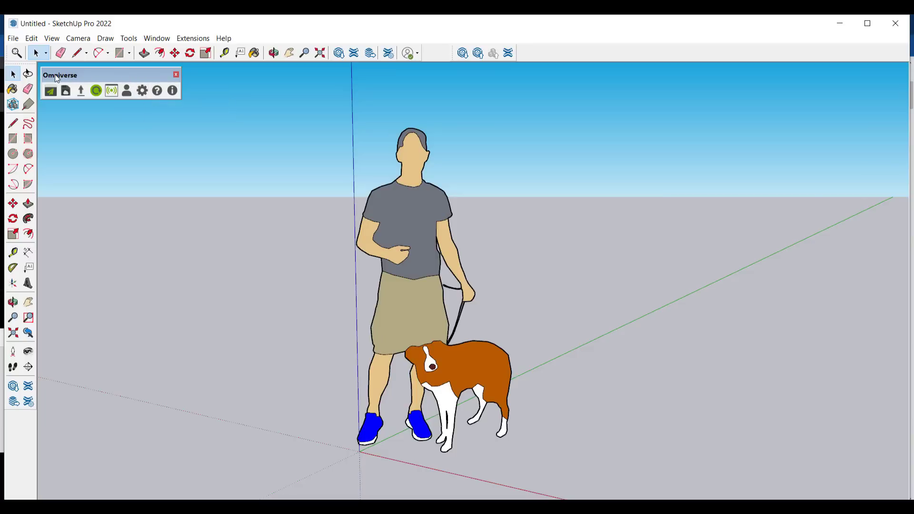
pyautogui.click(139, 94)
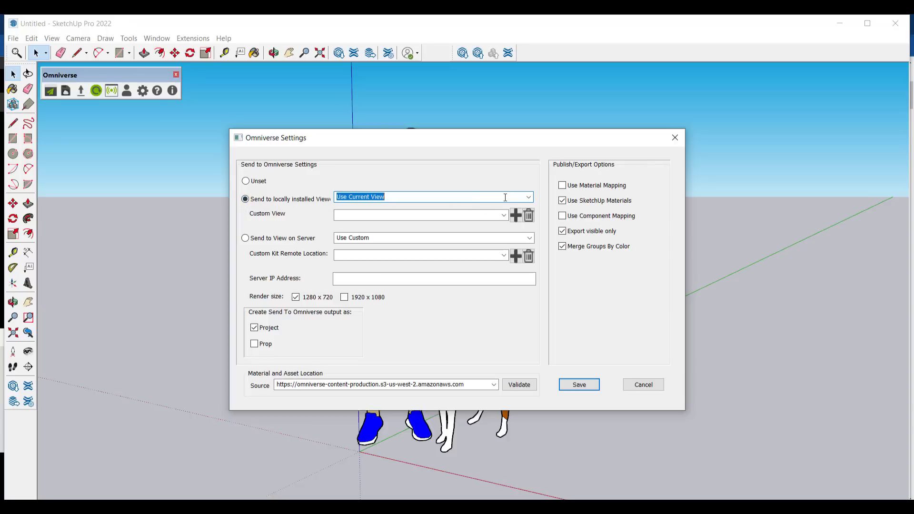
pyautogui.click(528, 197)
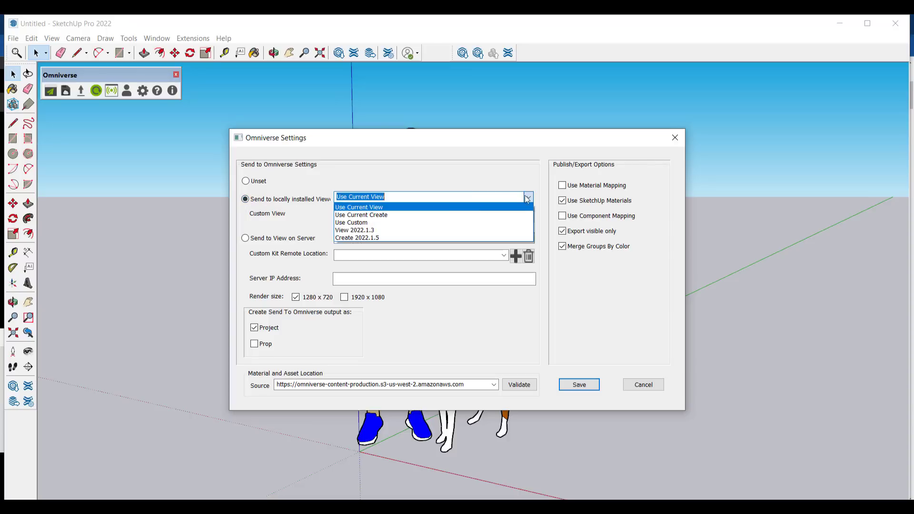
pyautogui.click(376, 230)
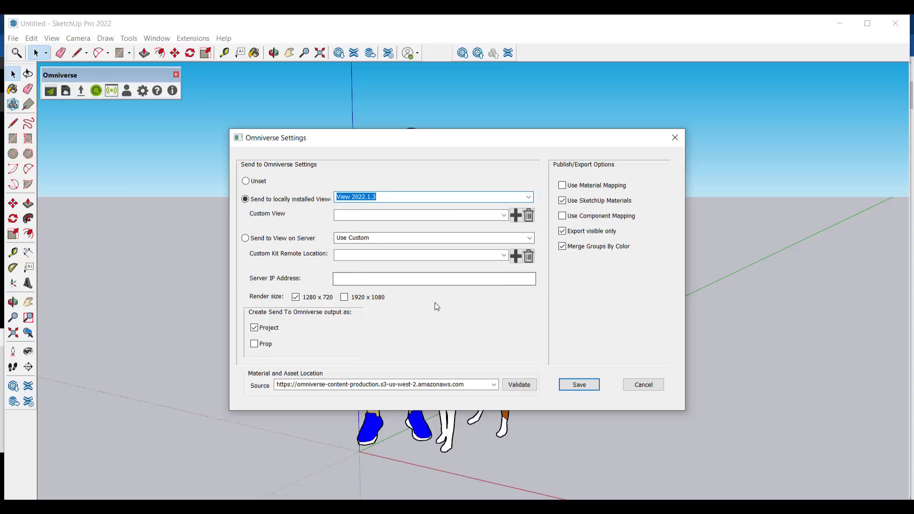
pyautogui.click(579, 384)
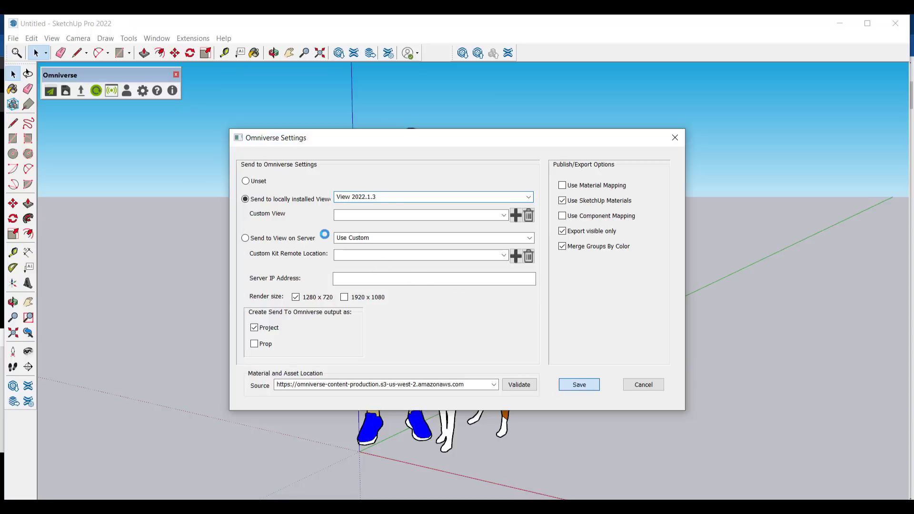
pyautogui.click(111, 91)
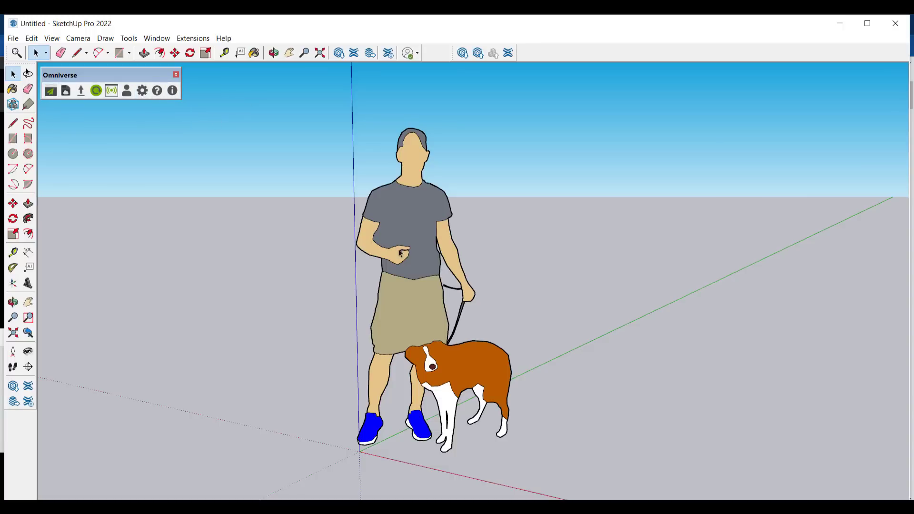
# Open 3D Warehouse and the featured house model's page
pyautogui.click(261, 52)
pyautogui.click(142, 256)
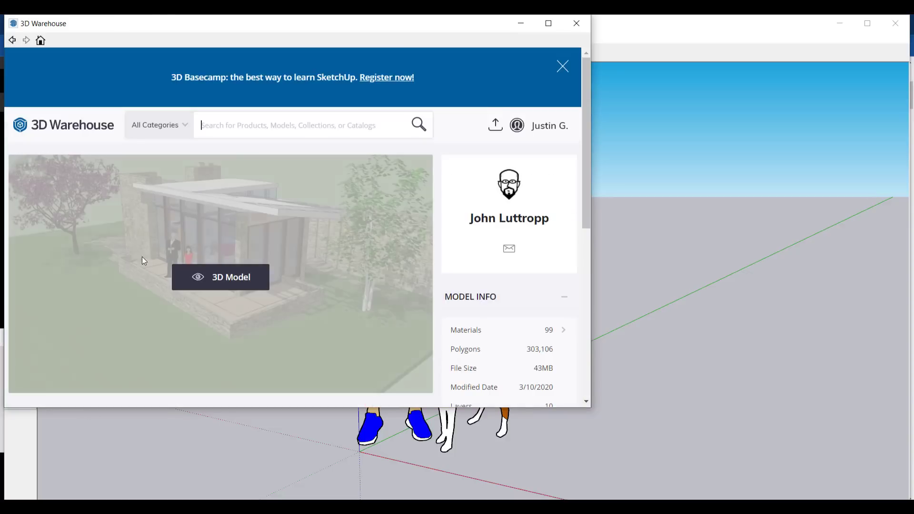
pyautogui.scroll(-2, 427, 253)
# Download the house, load it into the model, place it, and orbit to frame it
pyautogui.click(386, 318)
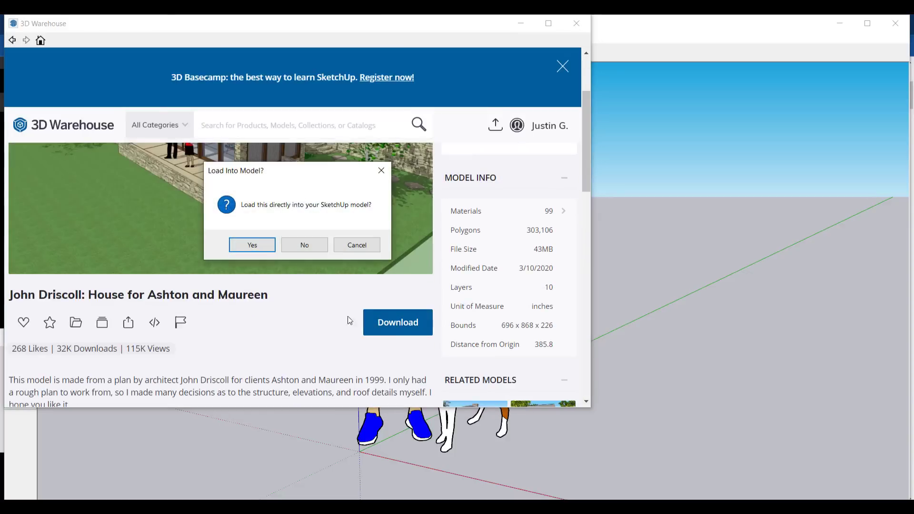
pyautogui.click(256, 242)
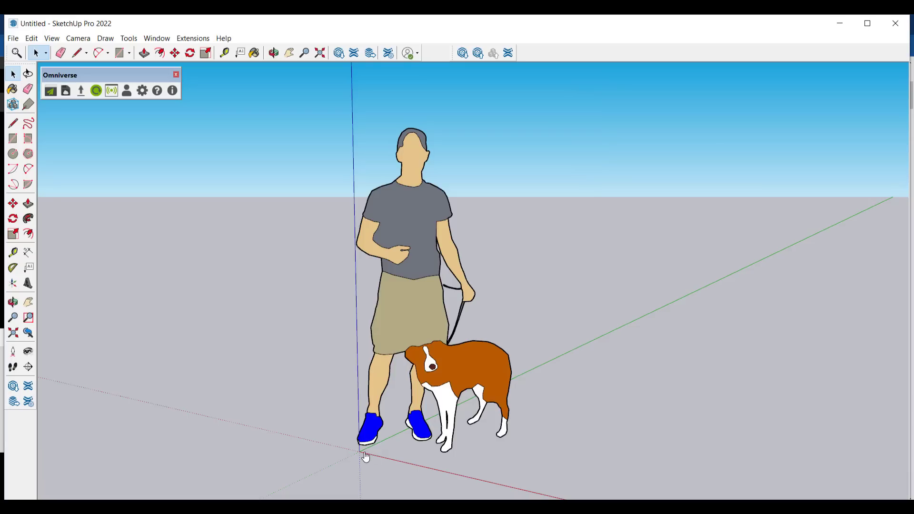
pyautogui.click(366, 457)
pyautogui.moveTo(365, 458); pyautogui.dragTo(457, 428, button='middle')
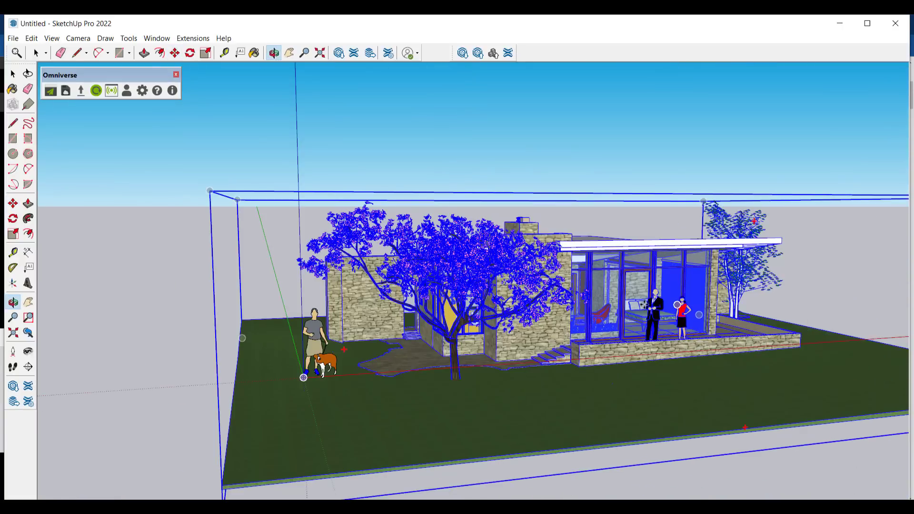
pyautogui.moveTo(639, 305); pyautogui.dragTo(650, 307, button='middle')
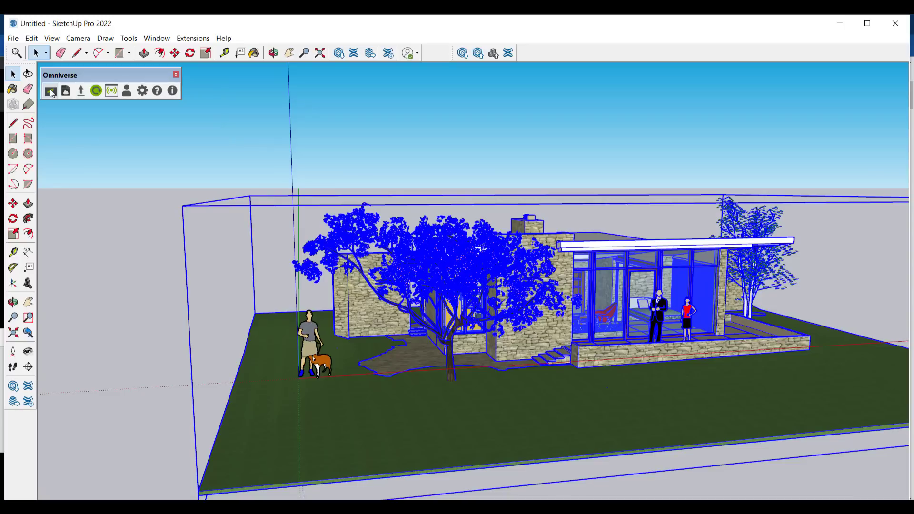
# Send the SketchUp house scene to Omniverse View 2022.1.3
pyautogui.click(50, 91)
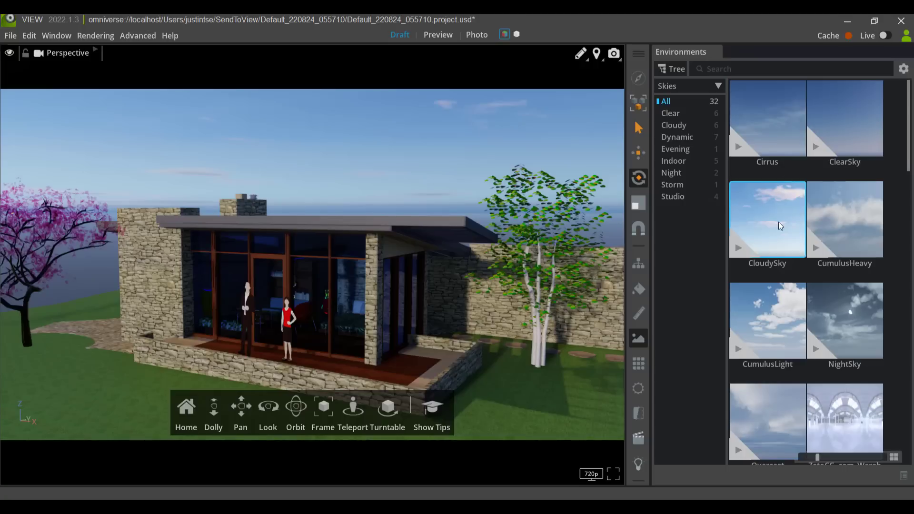
# Apply the CloudySky environment and set the sun study time to 08:25 AM, November 07, 2022
pyautogui.moveTo(768, 219); pyautogui.dragTo(257, 126)
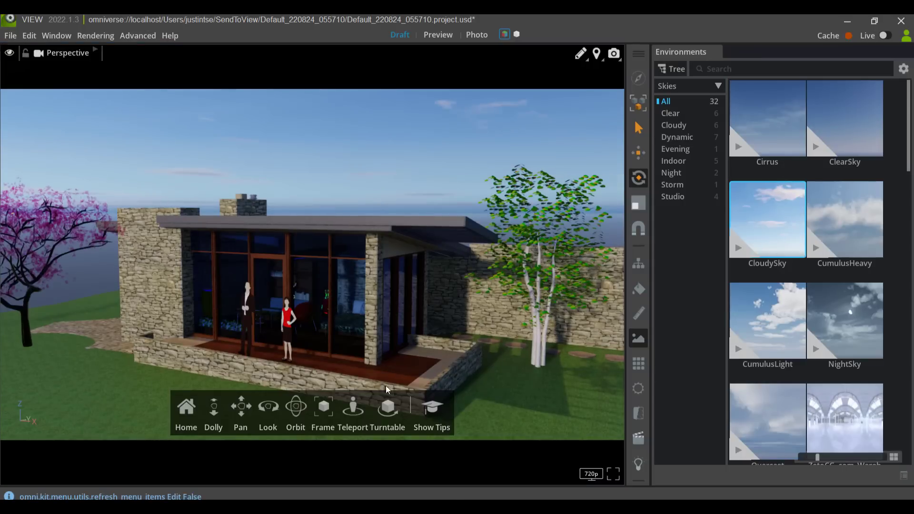
pyautogui.click(642, 388)
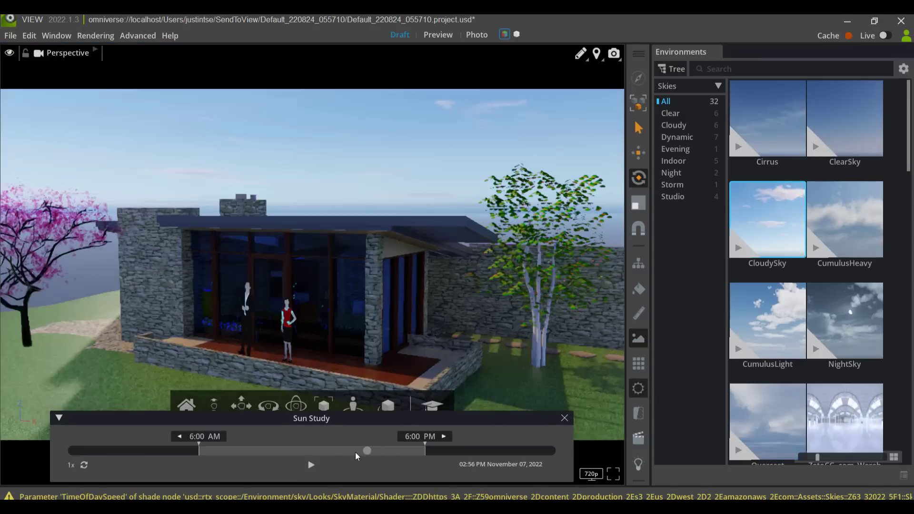
pyautogui.moveTo(356, 453); pyautogui.dragTo(246, 453)
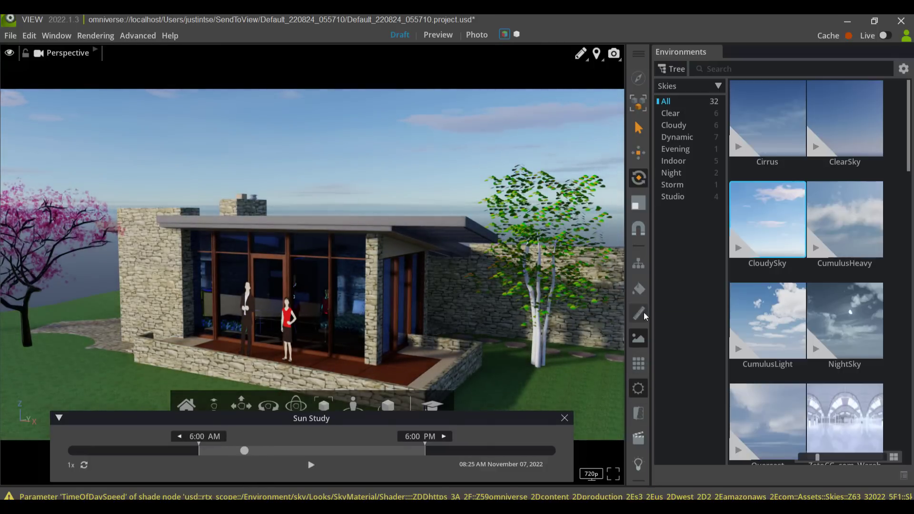
# Filter the Materials library by the keyword 'stone'
pyautogui.click(642, 290)
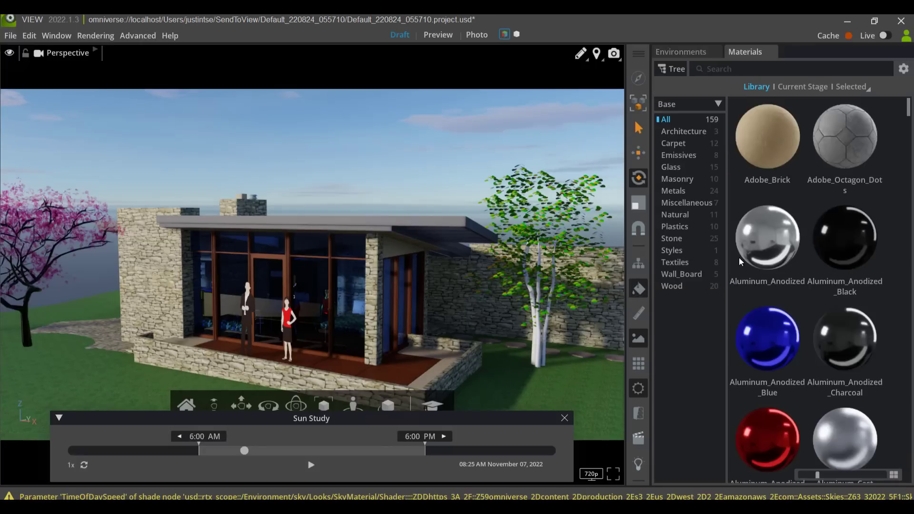
pyautogui.scroll(-10, 795, 249)
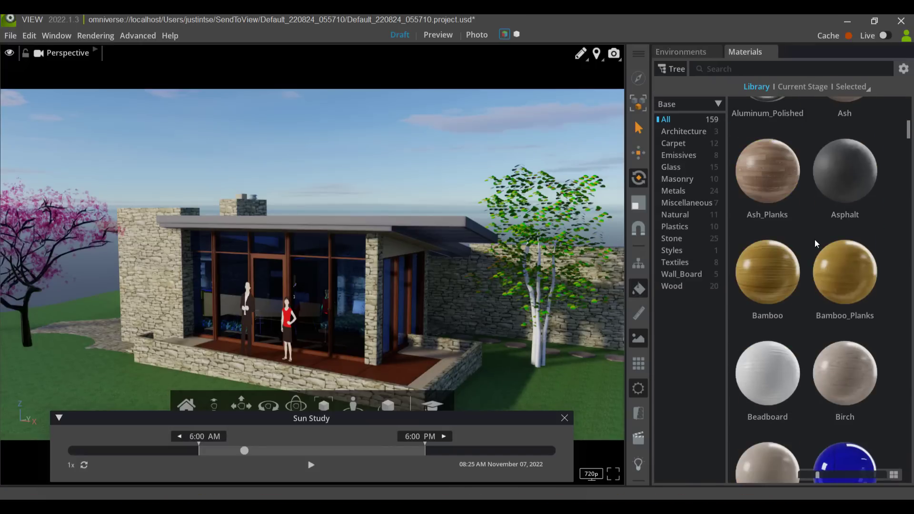
pyautogui.scroll(-15, 815, 239)
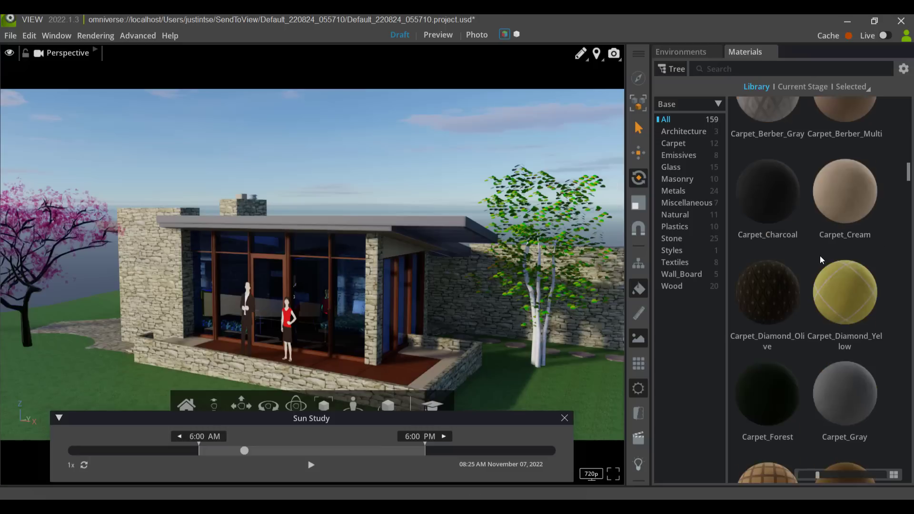
pyautogui.scroll(-10, 820, 256)
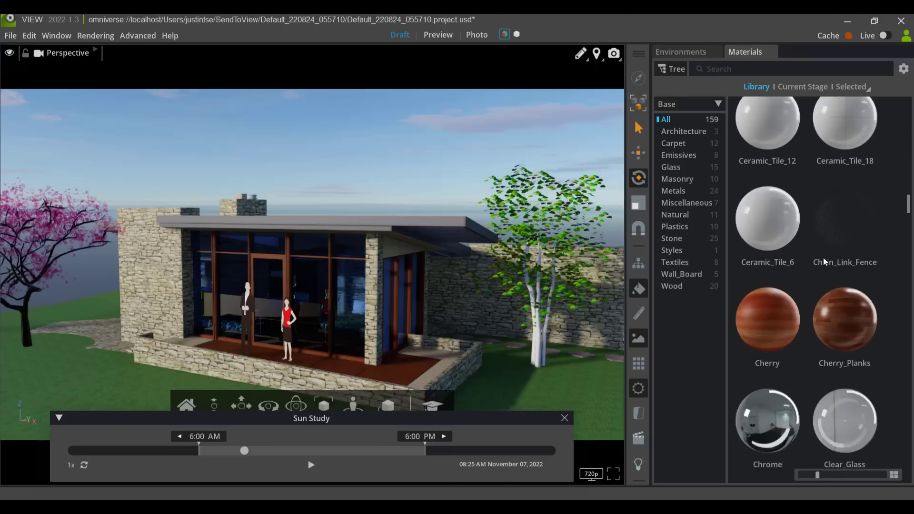
pyautogui.scroll(-12, 824, 258)
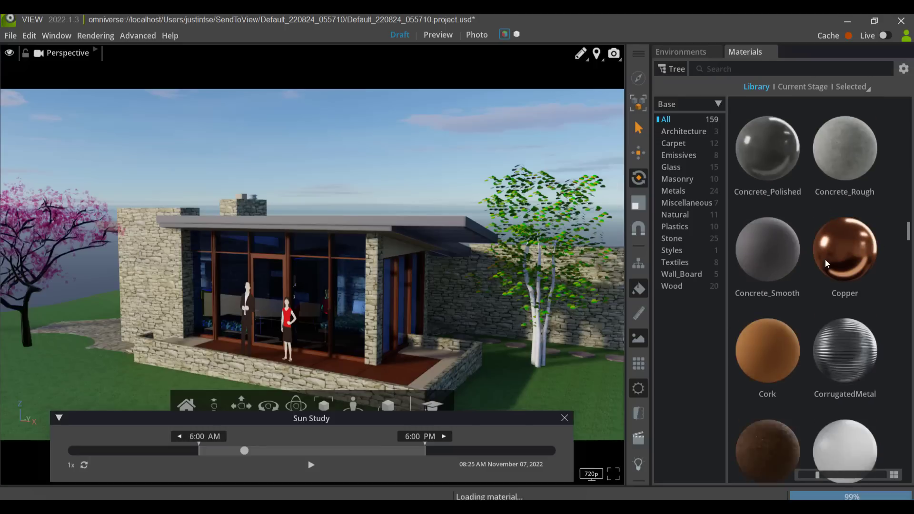
pyautogui.scroll(-8, 825, 259)
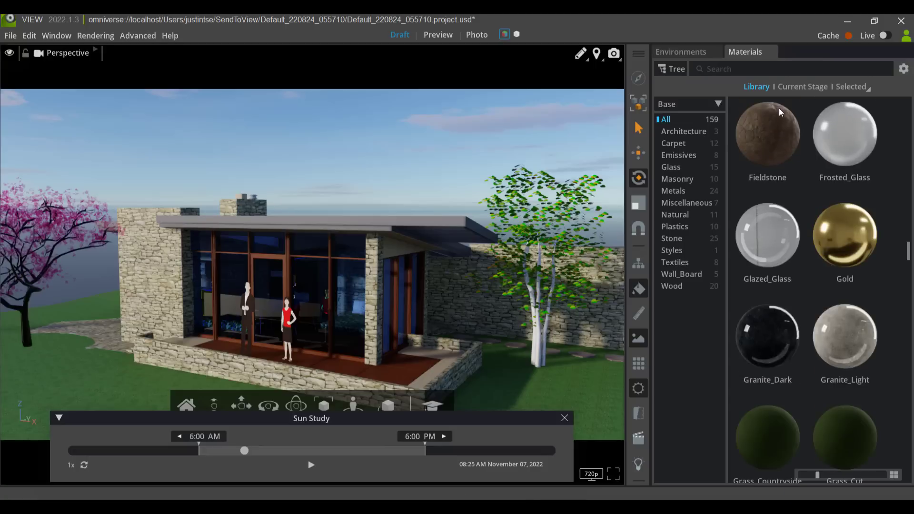
pyautogui.click(733, 69)
pyautogui.write('stone')
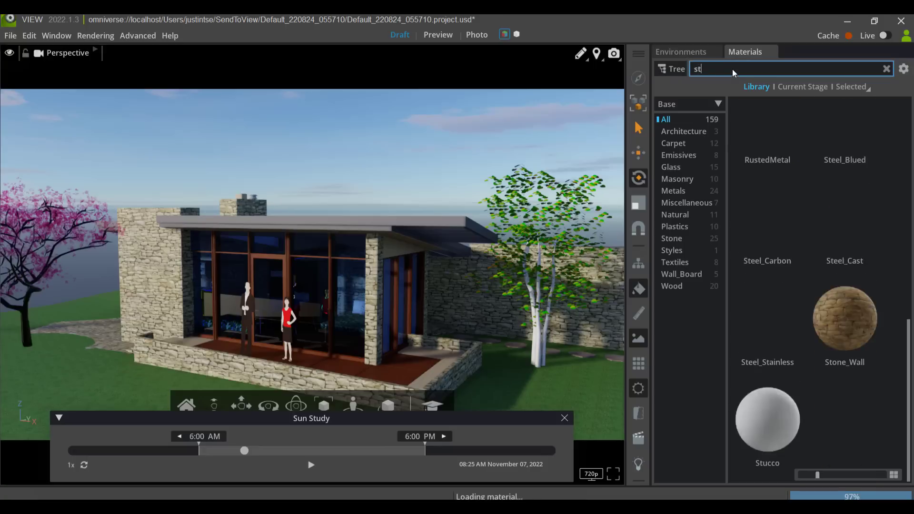
pyautogui.press('Return')
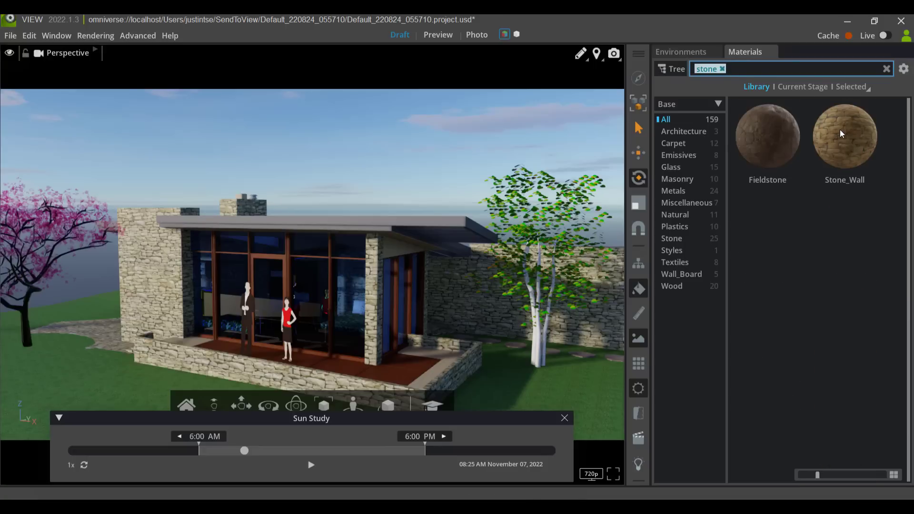
# Apply Stone_Wall to the house walls, replacing the darker fieldstone, and view the glass front
pyautogui.moveTo(840, 130); pyautogui.dragTo(144, 281)
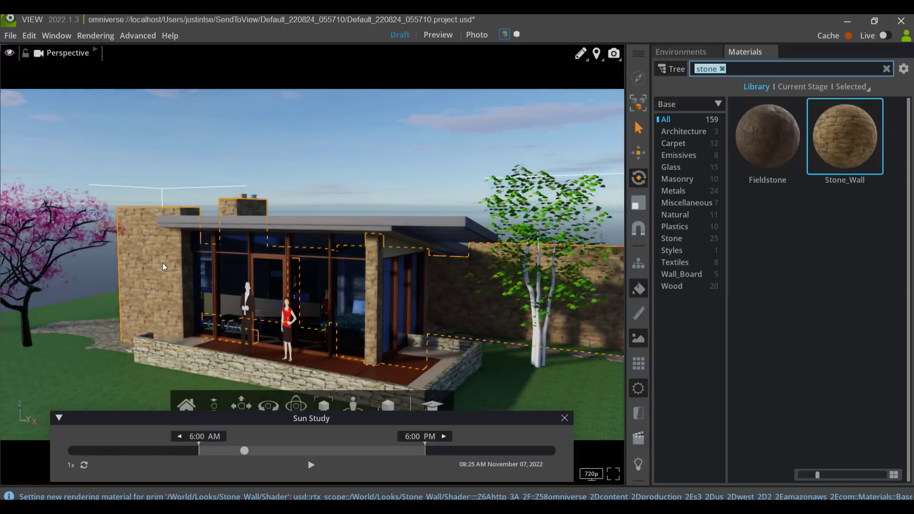
pyautogui.scroll(10, 162, 263)
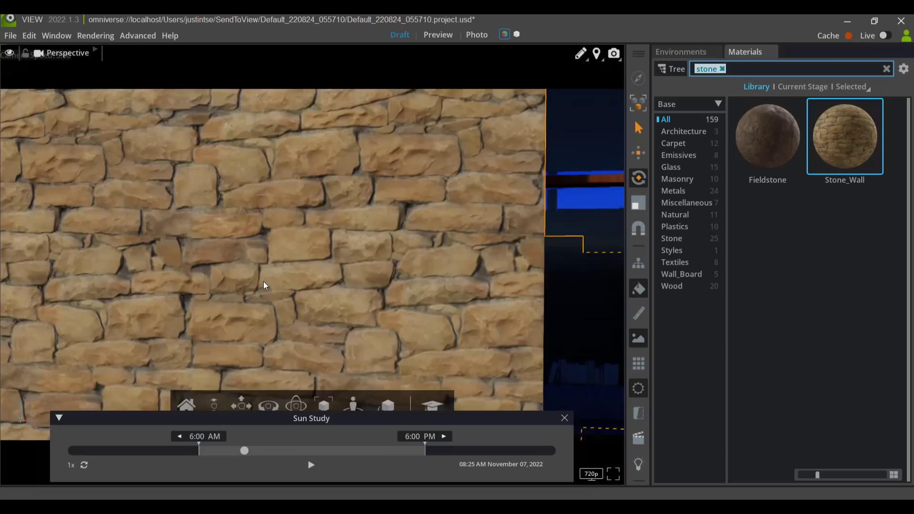
pyautogui.scroll(-10, 265, 286)
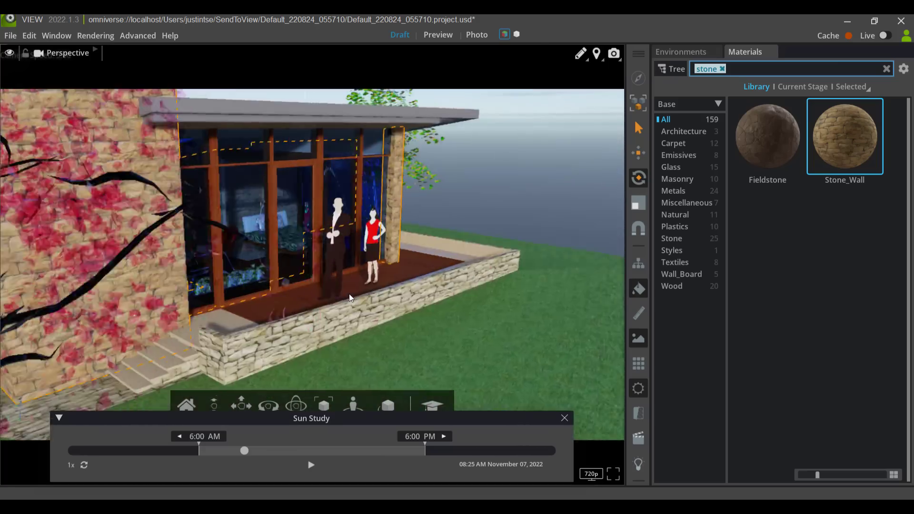
pyautogui.moveTo(350, 298); pyautogui.dragTo(211, 270)
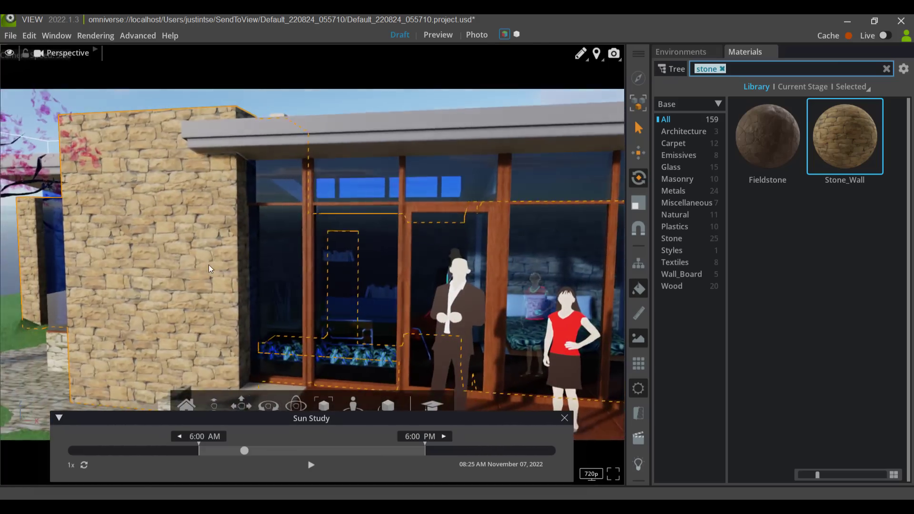
# Place an American_Beech tree beside the house and pull back to see the whole house
pyautogui.rightClick(859, 145)
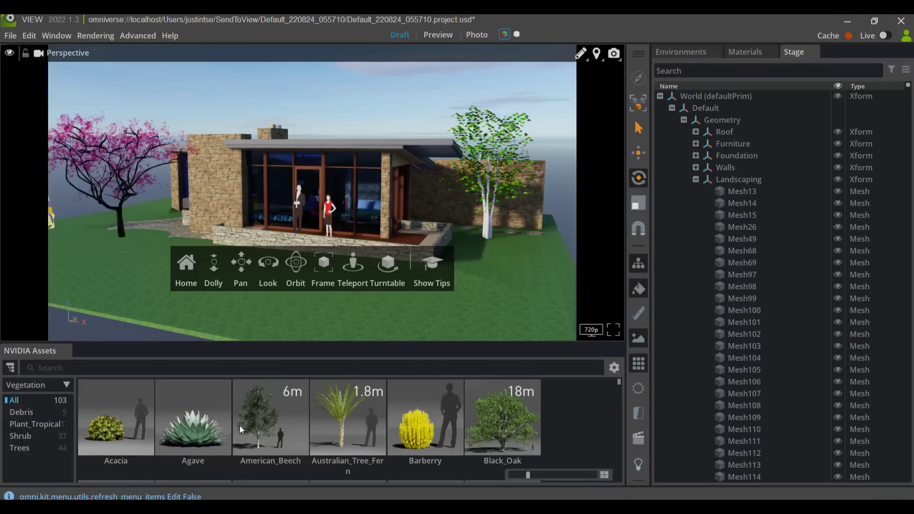
pyautogui.moveTo(274, 424); pyautogui.dragTo(113, 255)
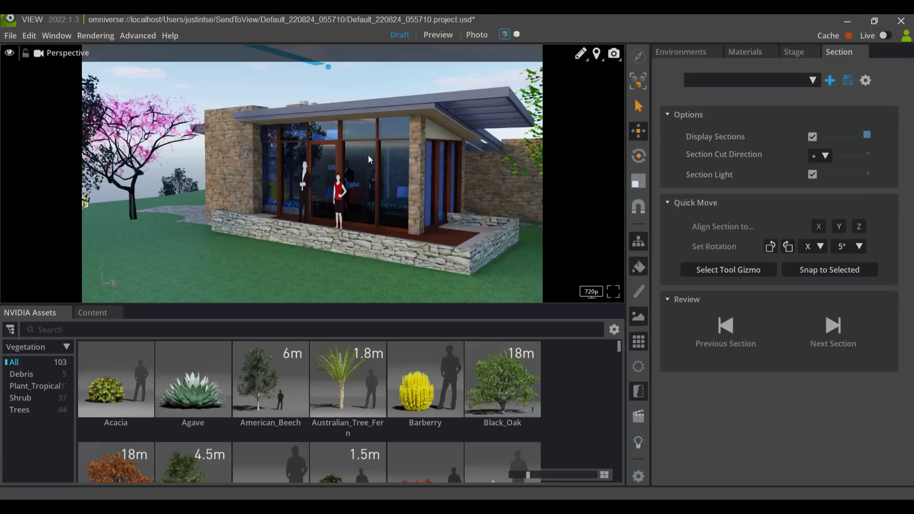
pyautogui.rightClick(355, 115)
pyautogui.click(387, 89)
pyautogui.moveTo(387, 90)
pyautogui.mouseDown(button='right')
pyautogui.moveTo(404, 93)
pyautogui.moveTo(391, 84)
pyautogui.moveTo(389, 116)
pyautogui.moveTo(412, 86)
pyautogui.mouseUp(button='right')
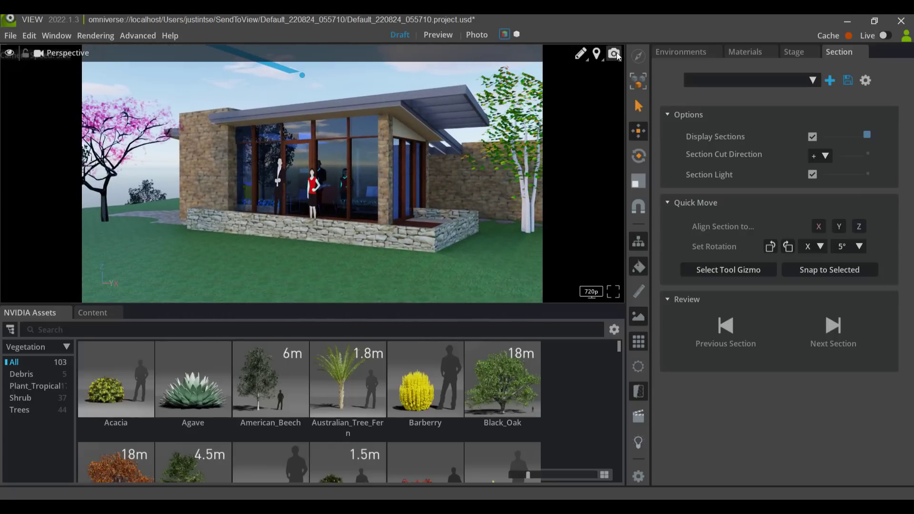
pyautogui.click(581, 55)
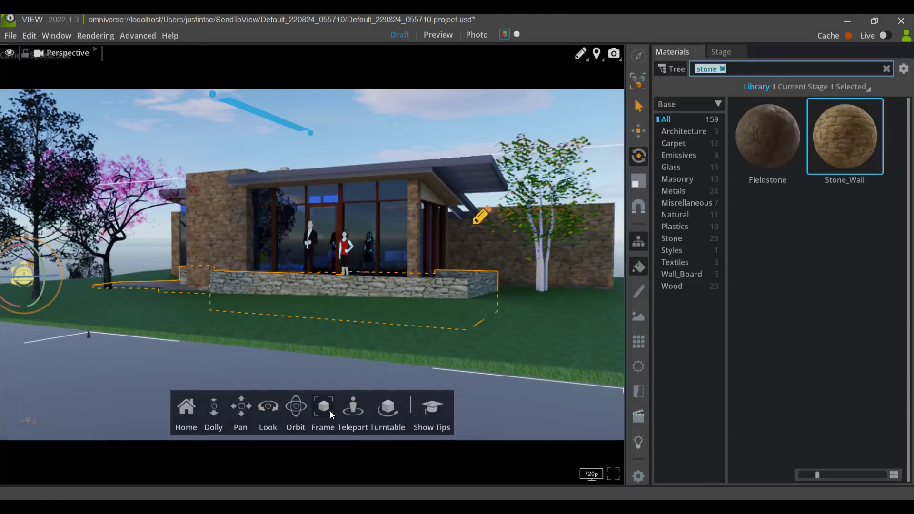
pyautogui.click(353, 411)
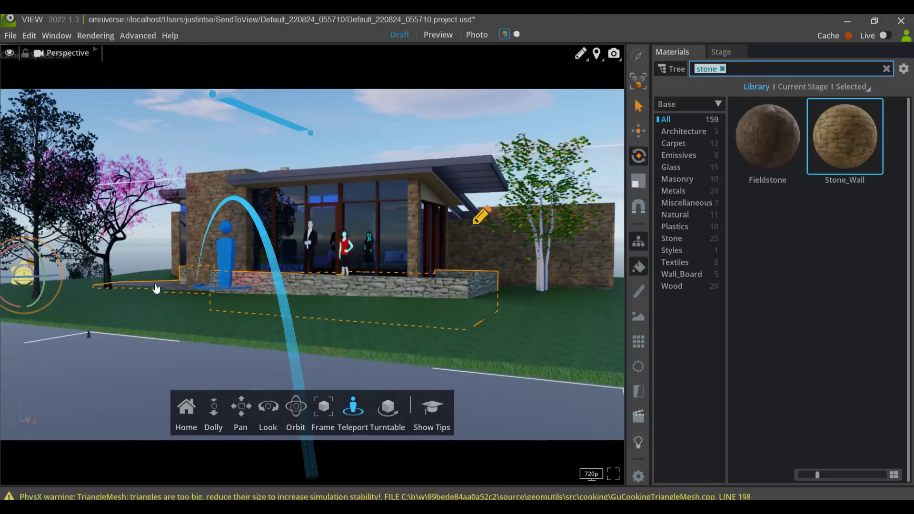
pyautogui.click(122, 311)
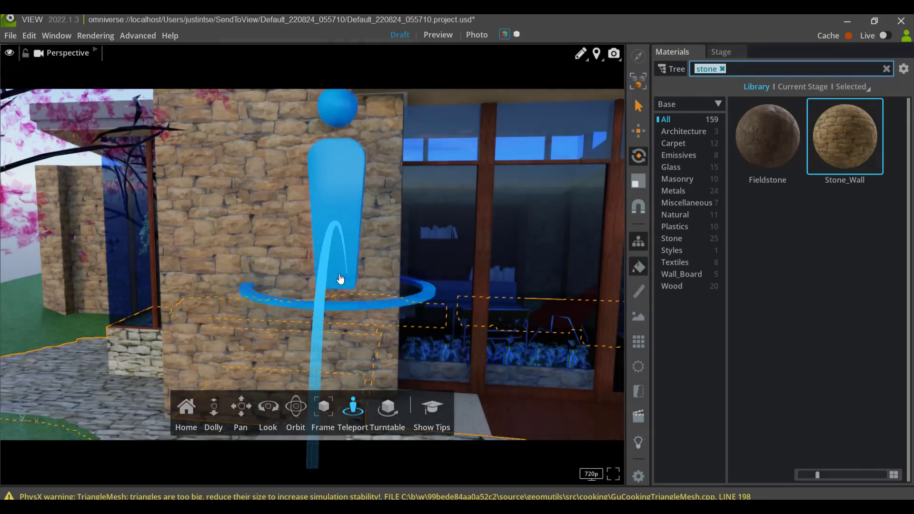
pyautogui.click(445, 285)
pyautogui.click(440, 280)
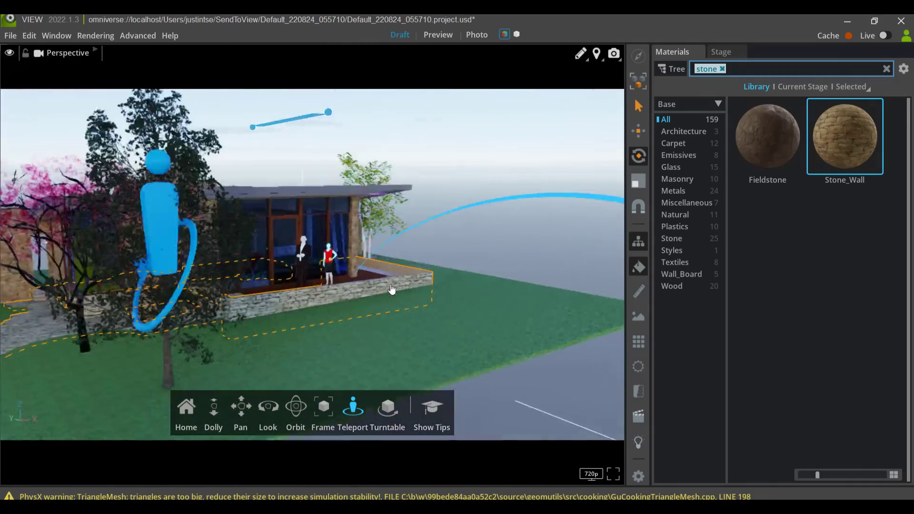
pyautogui.click(392, 289)
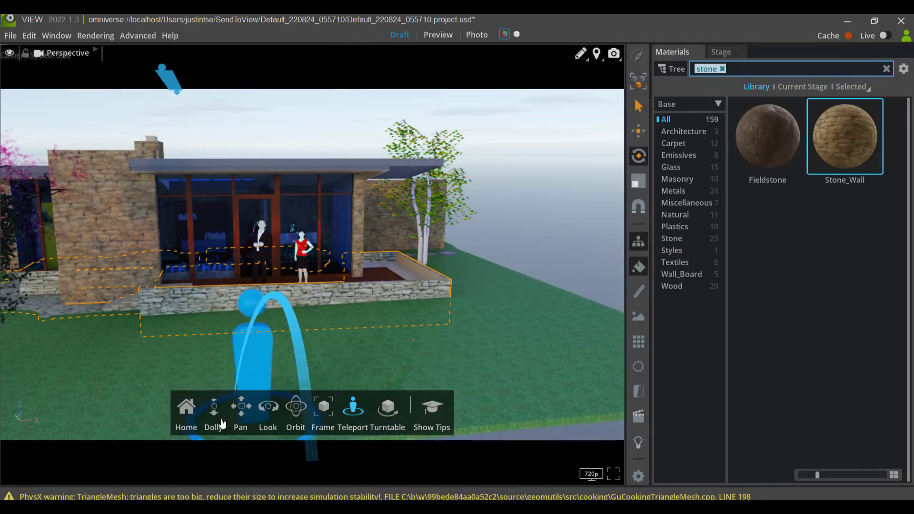
pyautogui.click(218, 414)
pyautogui.click(181, 420)
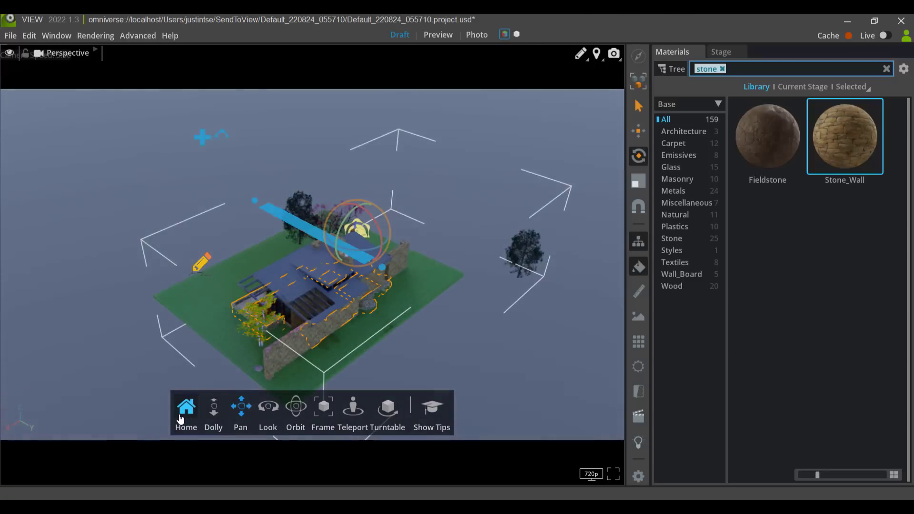
pyautogui.moveTo(293, 280); pyautogui.dragTo(655, 219)
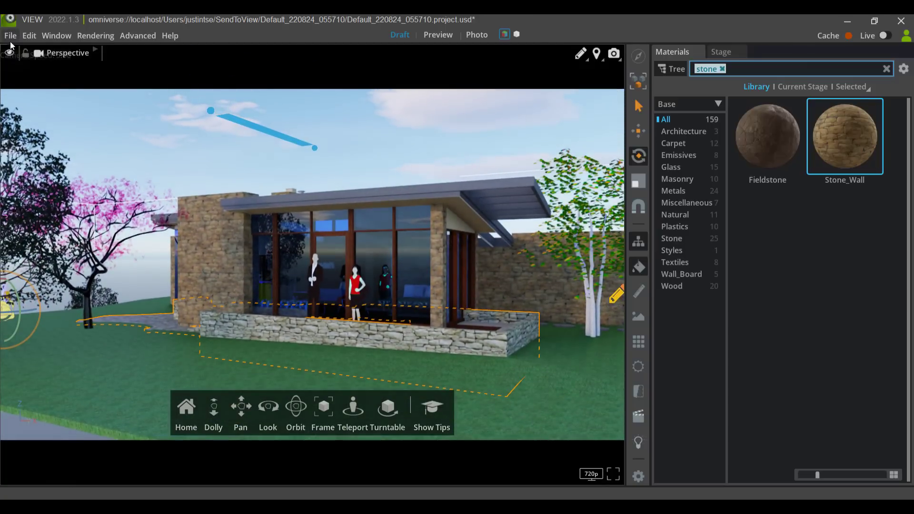
# Send the house scene from Omniverse View to Omniverse Create 2022.1.5 via File > Send to Create
pyautogui.click(10, 36)
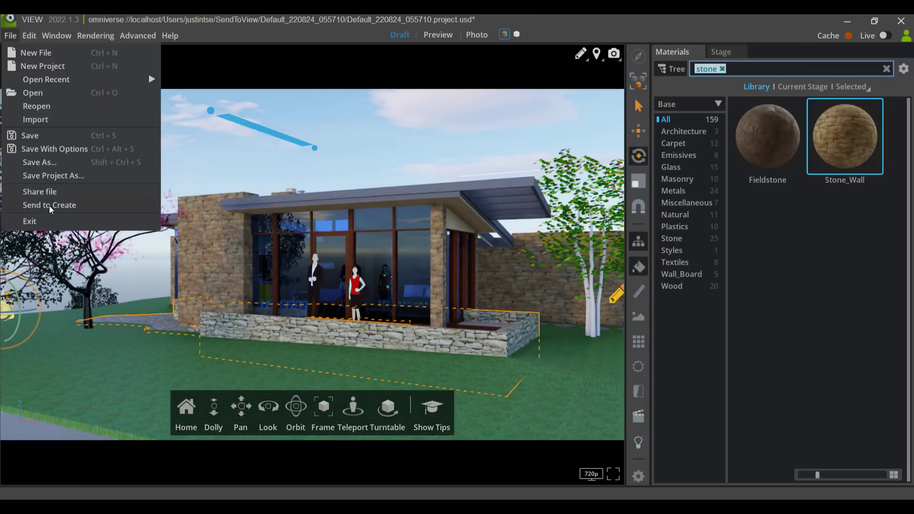
pyautogui.click(80, 207)
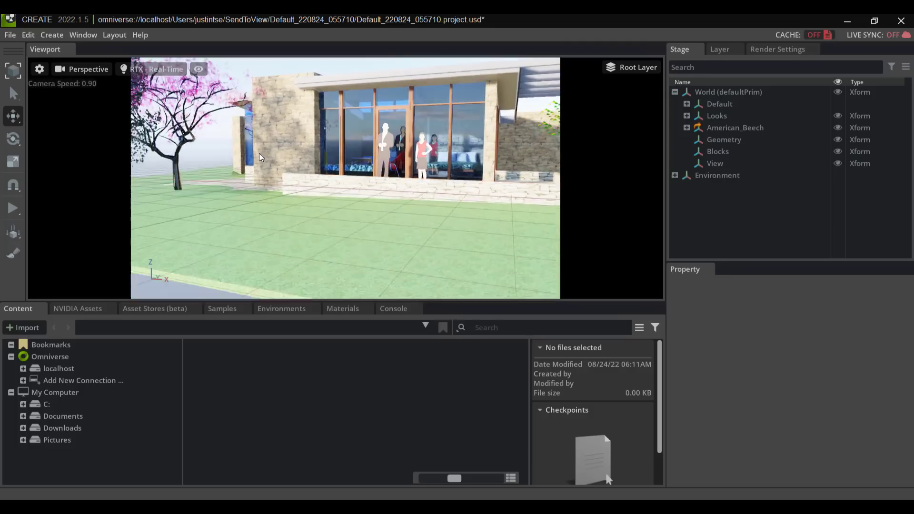
pyautogui.moveTo(259, 153); pyautogui.dragTo(287, 181, button='right')
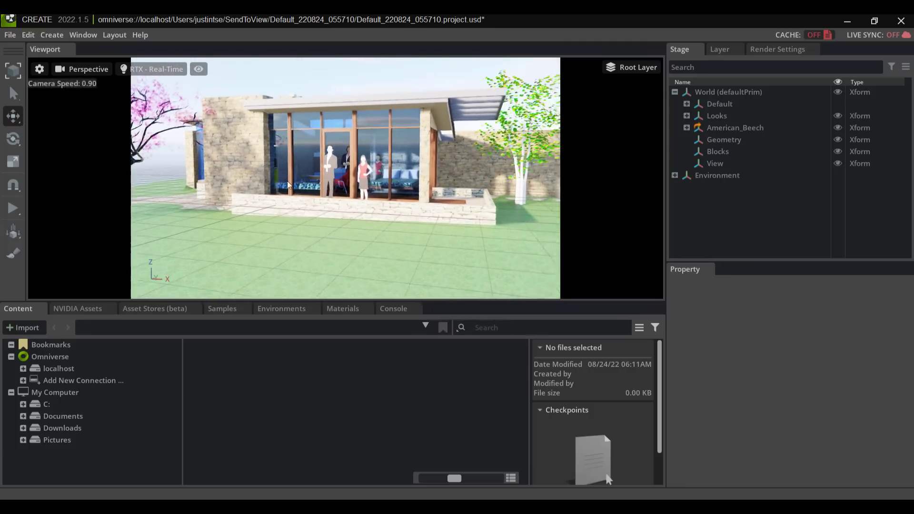
pyautogui.click(65, 308)
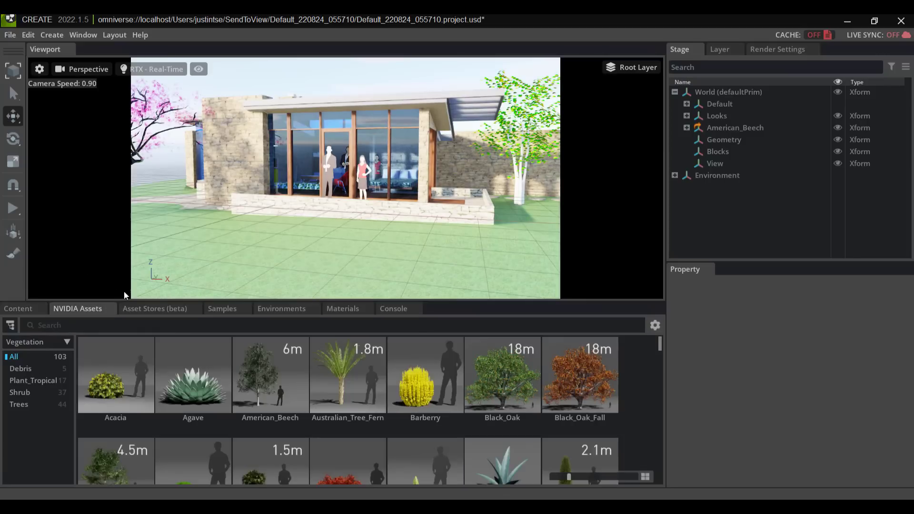
pyautogui.click(156, 309)
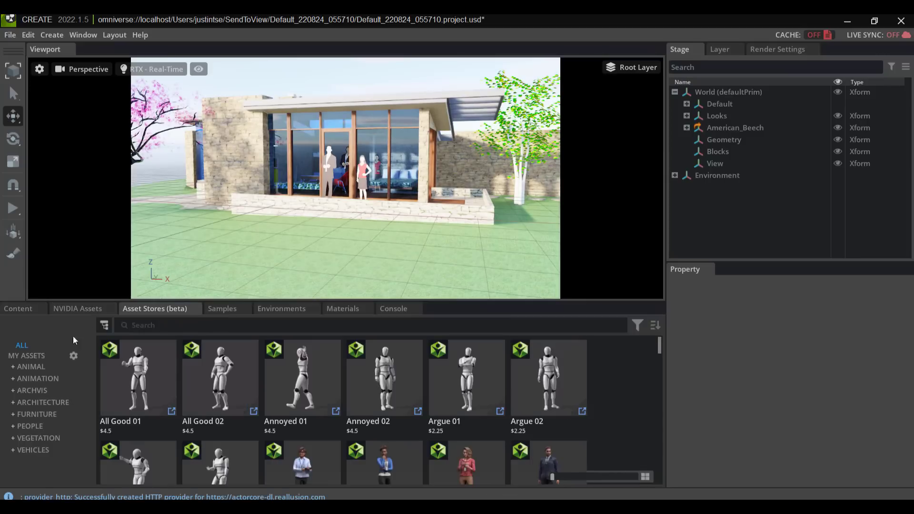
pyautogui.scroll(-10, 233, 395)
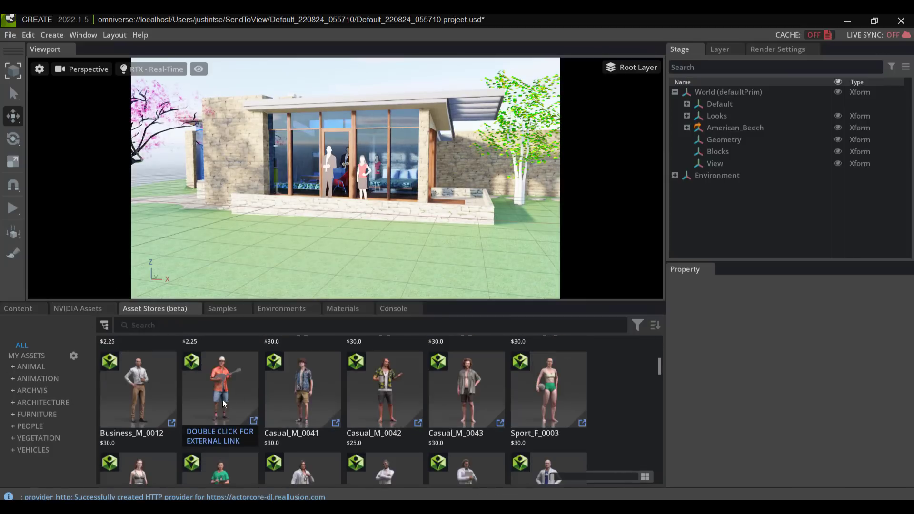
pyautogui.scroll(-10, 415, 422)
pyautogui.scroll(15, 415, 422)
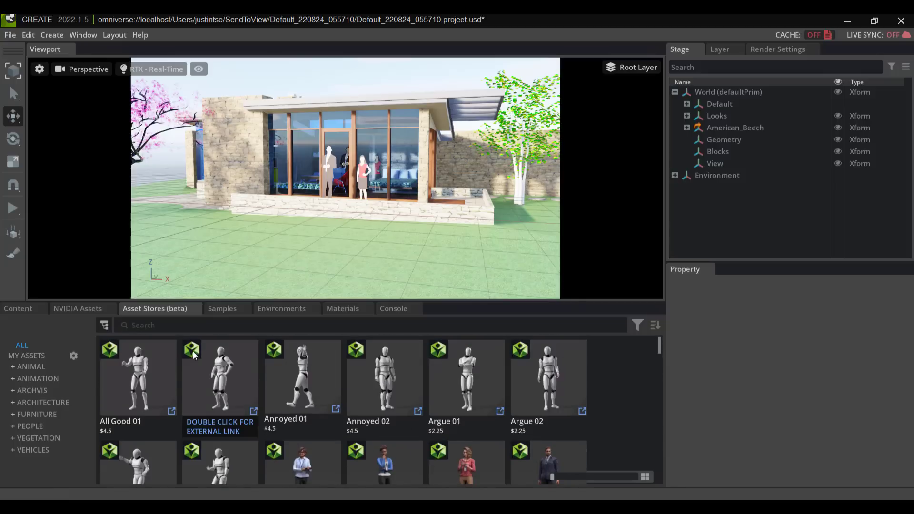
pyautogui.scroll(-5, 203, 353)
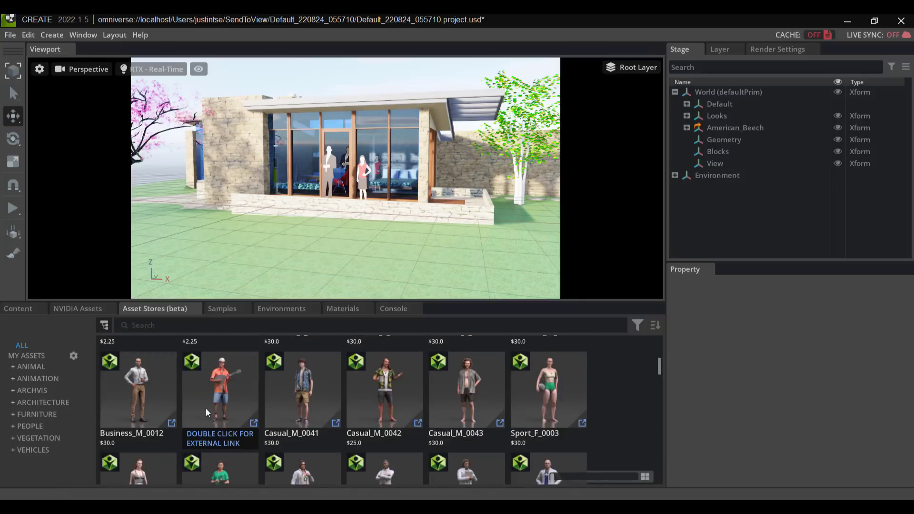
pyautogui.scroll(-5, 206, 411)
pyautogui.scroll(-5, 197, 383)
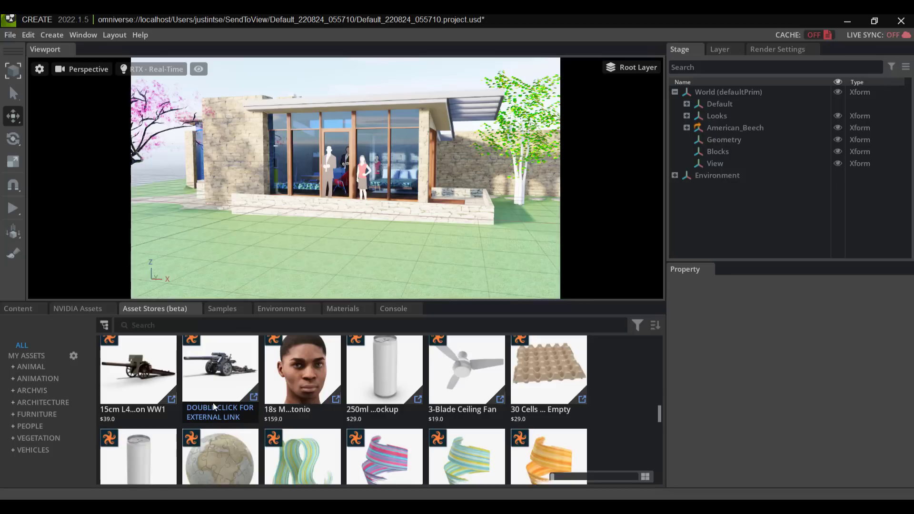
pyautogui.scroll(-2, 299, 421)
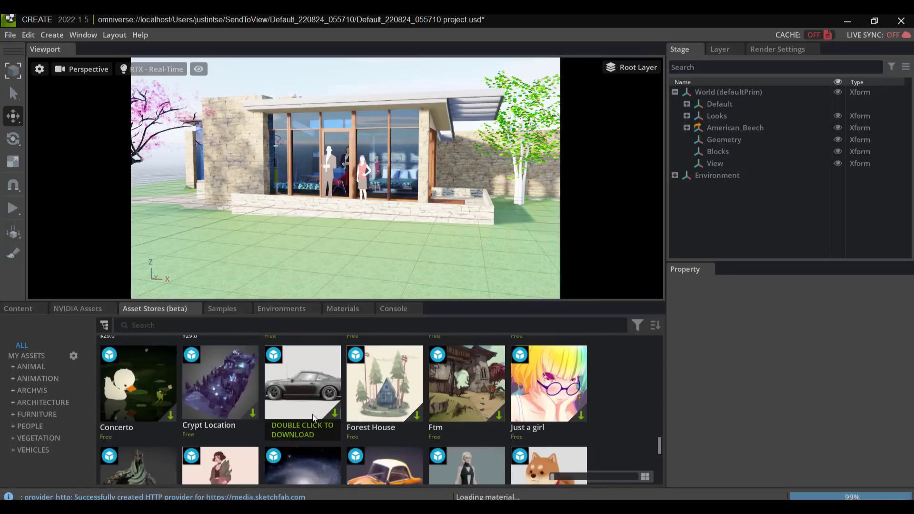
pyautogui.scroll(-3, 301, 404)
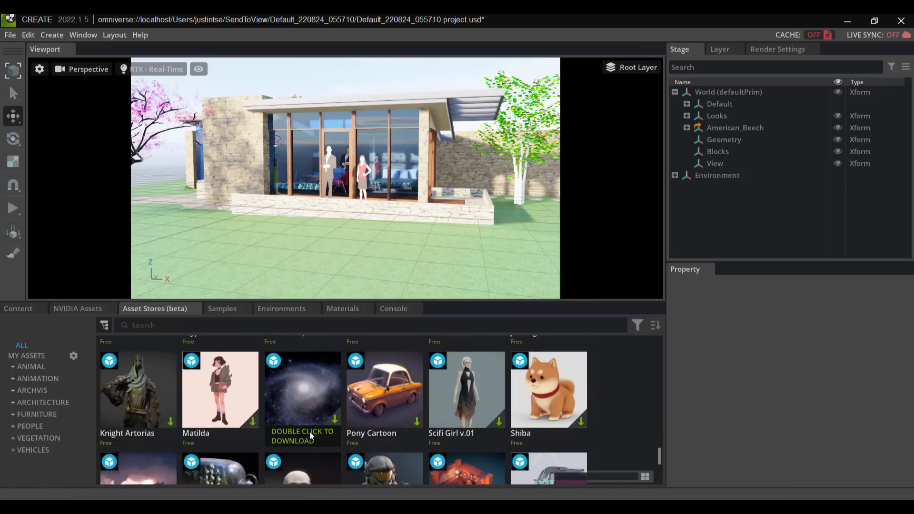
pyautogui.scroll(-3, 311, 429)
pyautogui.scroll(5, 313, 416)
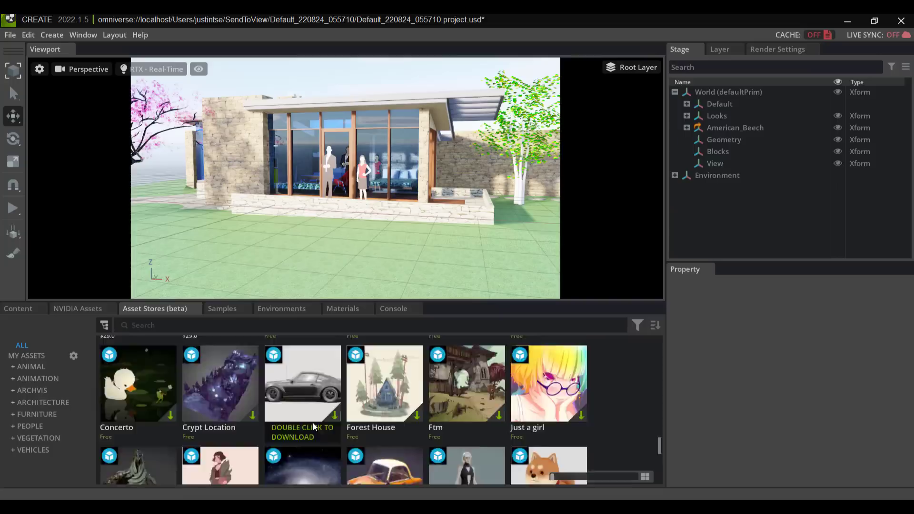
pyautogui.scroll(4, 312, 423)
pyautogui.scroll(-4, 313, 423)
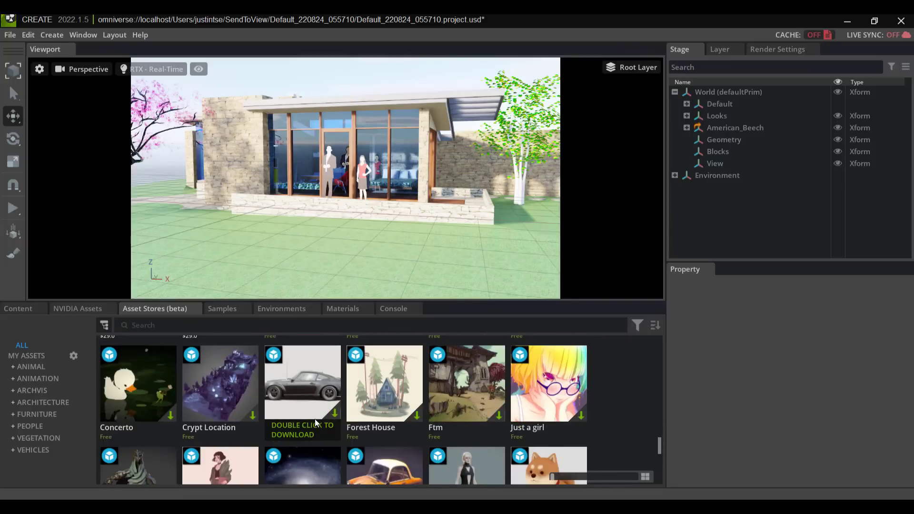
pyautogui.scroll(-2, 315, 419)
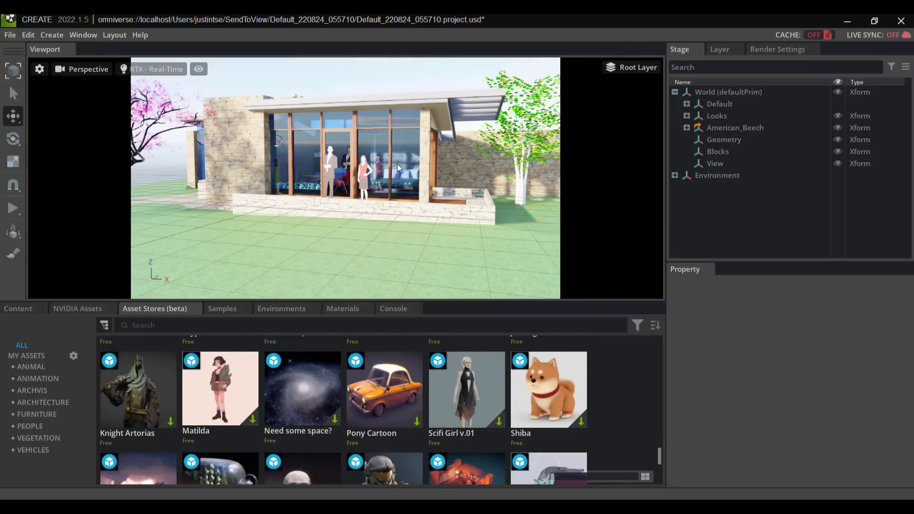
pyautogui.scroll(-1, 385, 156)
pyautogui.moveTo(397, 164); pyautogui.dragTo(402, 353, button='right')
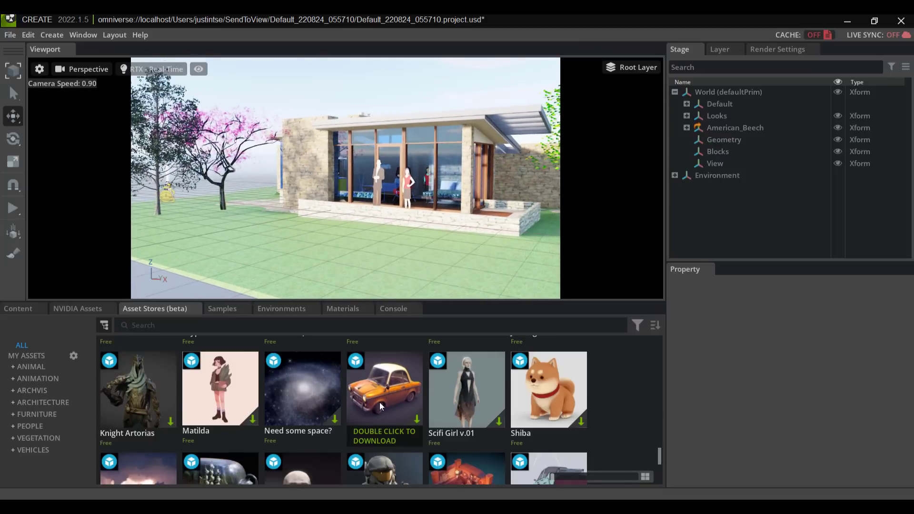
pyautogui.scroll(-3, 376, 404)
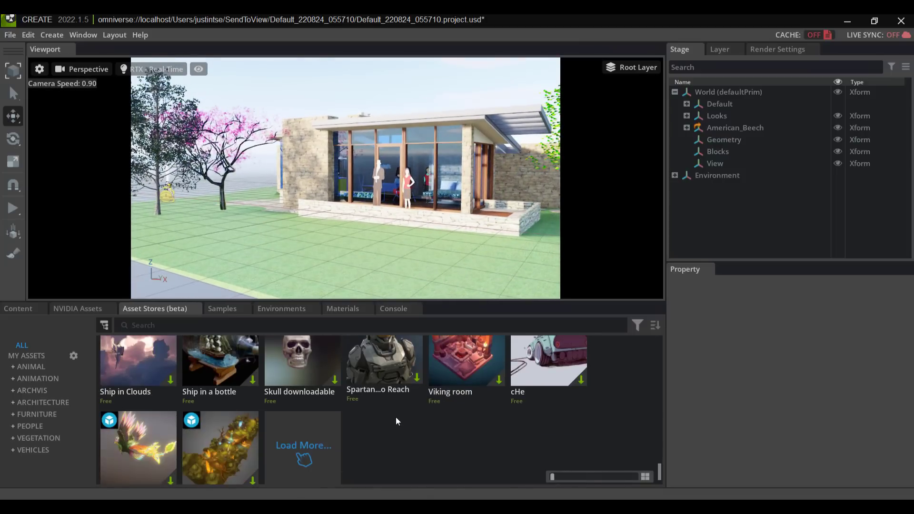
# Place the FREE 1975 Porsche 911 930 Turbo on the lawn, rotated 90° on X and Z
pyautogui.scroll(5, 312, 388)
pyautogui.doubleClick(311, 388)
pyautogui.moveTo(302, 381)
pyautogui.mouseDown()
pyautogui.moveTo(282, 279)
pyautogui.moveTo(309, 248)
pyautogui.moveTo(305, 200)
pyautogui.moveTo(296, 274)
pyautogui.mouseUp()
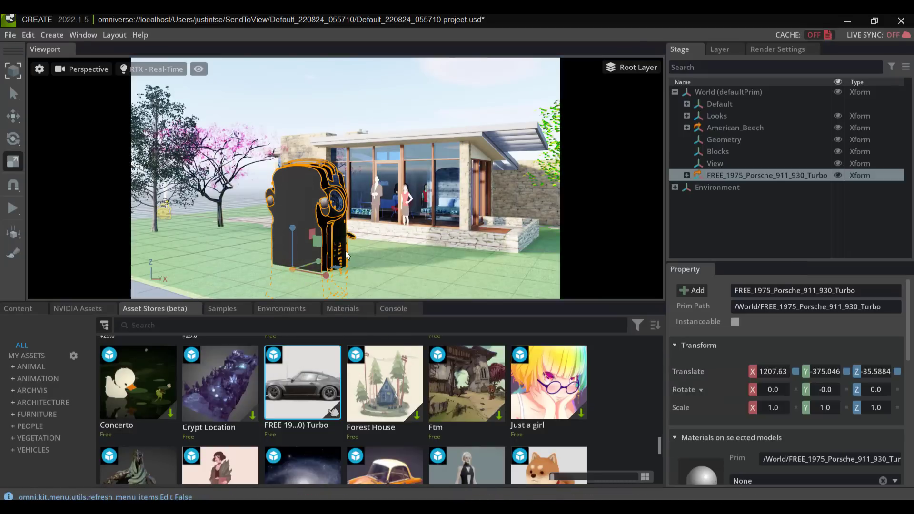
pyautogui.moveTo(306, 278); pyautogui.dragTo(269, 255, button='right')
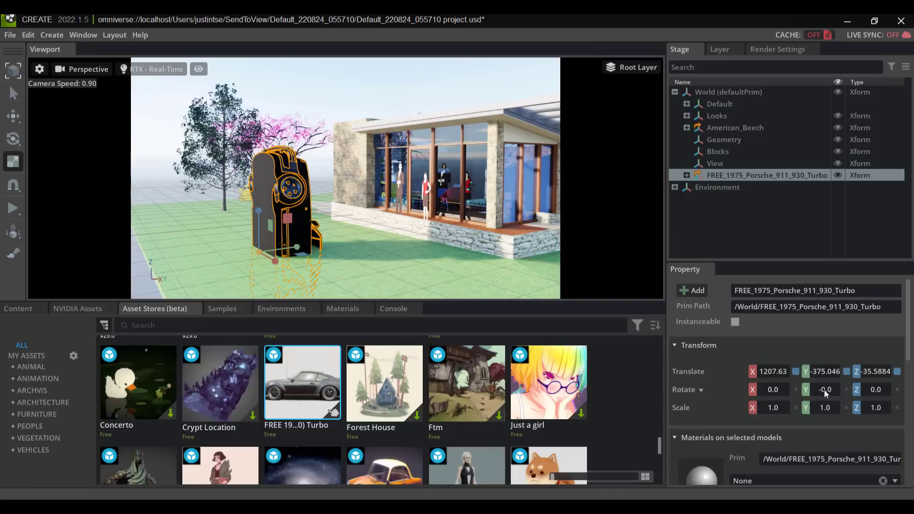
pyautogui.moveTo(826, 391)
pyautogui.mouseDown()
pyautogui.moveTo(842, 390)
pyautogui.moveTo(830, 394)
pyautogui.mouseUp()
pyautogui.hotkey('ctrl', 'z')
pyautogui.hotkey('ctrl', 'z')
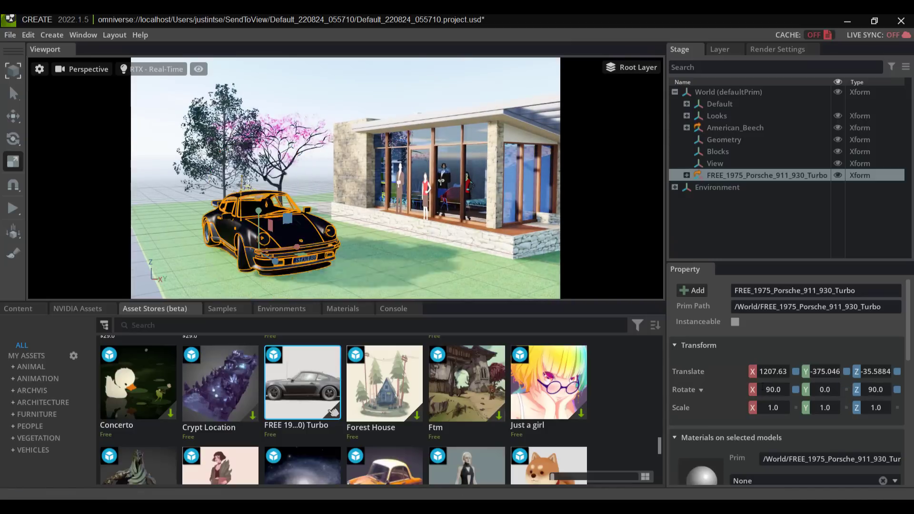
pyautogui.moveTo(457, 239); pyautogui.dragTo(385, 247, button='right')
# Create a cube mesh above the house and flatten it slightly along its height
pyautogui.rightClick(385, 247)
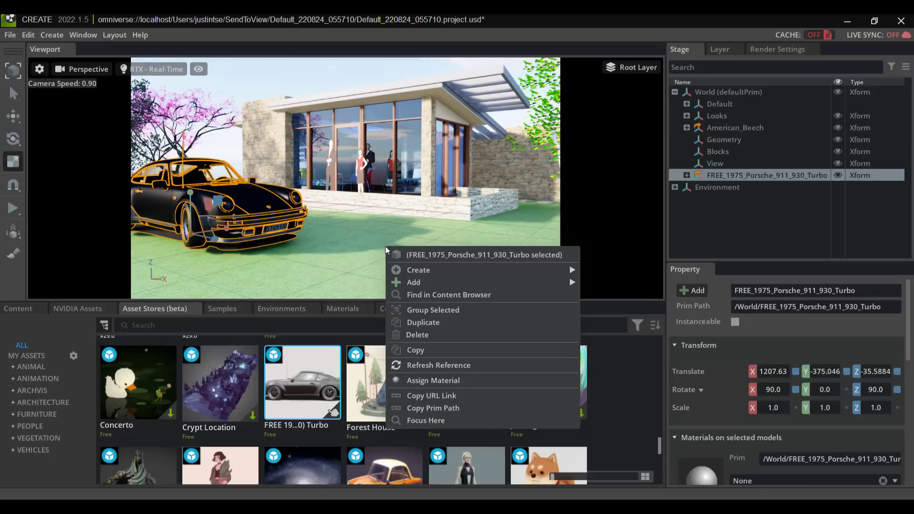
pyautogui.moveTo(409, 268)
pyautogui.moveTo(593, 271)
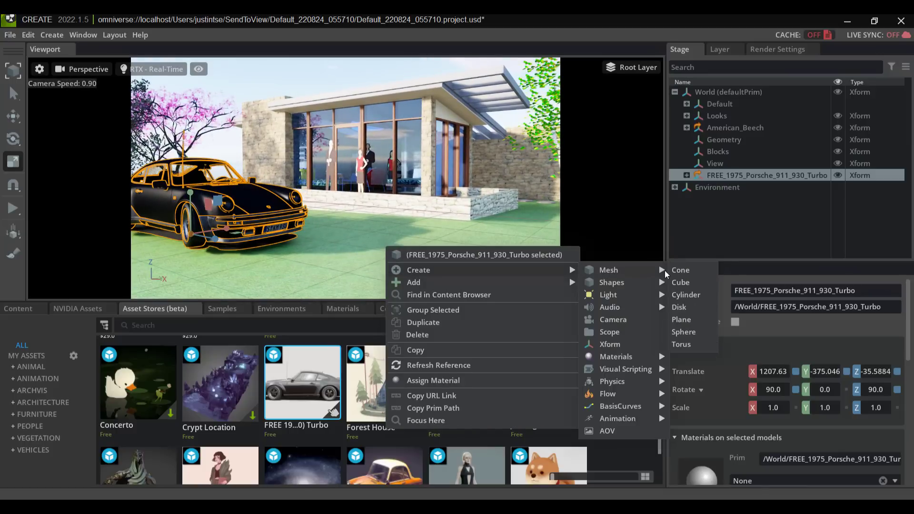
pyautogui.click(681, 283)
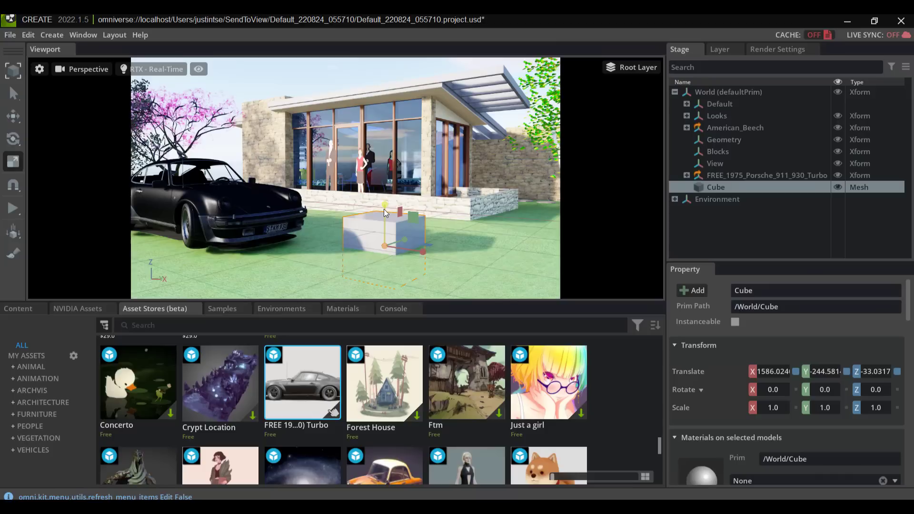
pyautogui.moveTo(386, 213); pyautogui.dragTo(370, 112)
pyautogui.press('w')
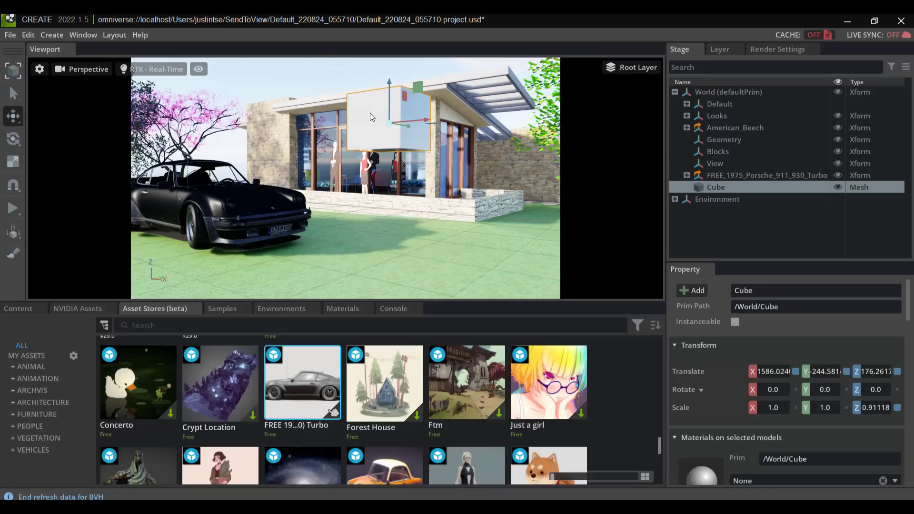
# Give the cube a rigid body with the Colliders Preset, then play and stop the simulation
pyautogui.rightClick(370, 113)
pyautogui.moveTo(408, 151)
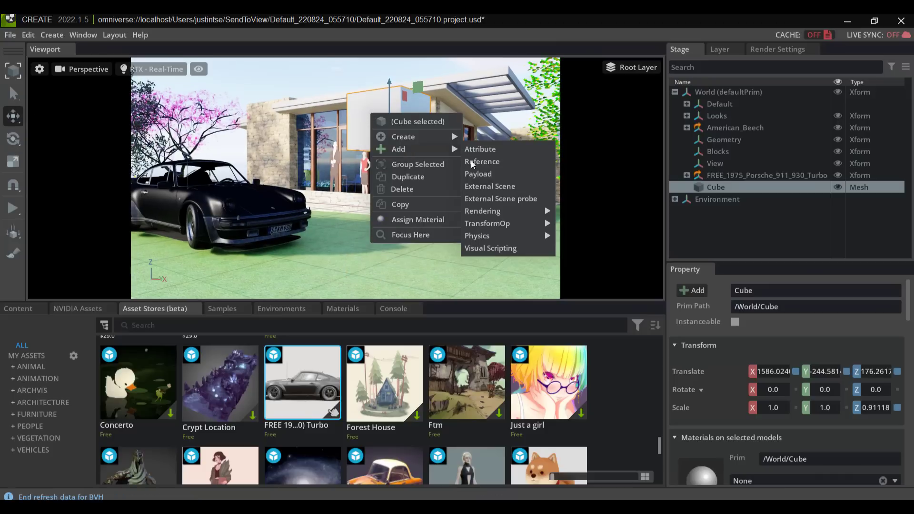
pyautogui.moveTo(491, 234)
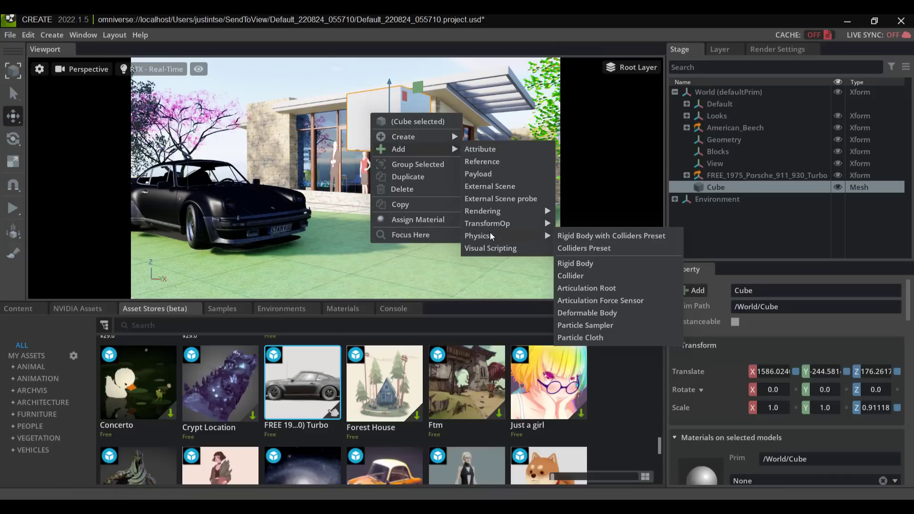
pyautogui.click(595, 236)
pyautogui.click(14, 208)
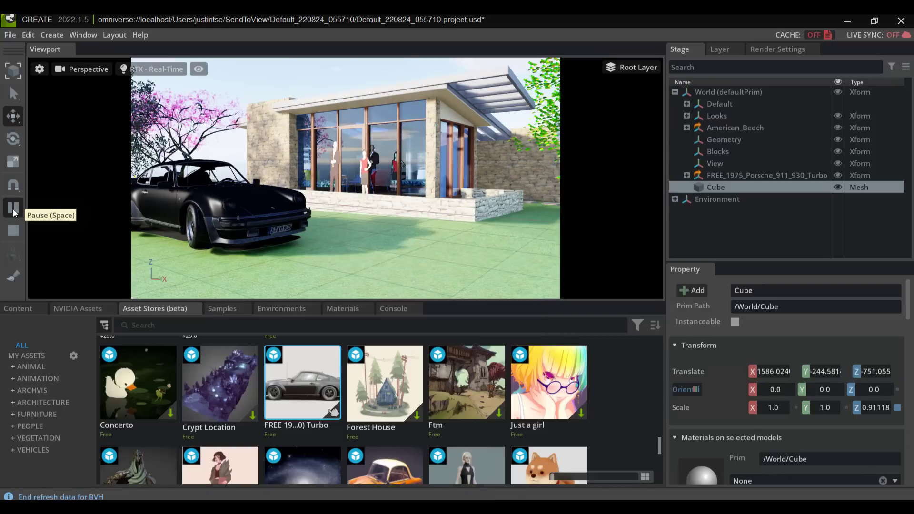
pyautogui.click(13, 209)
pyautogui.click(14, 231)
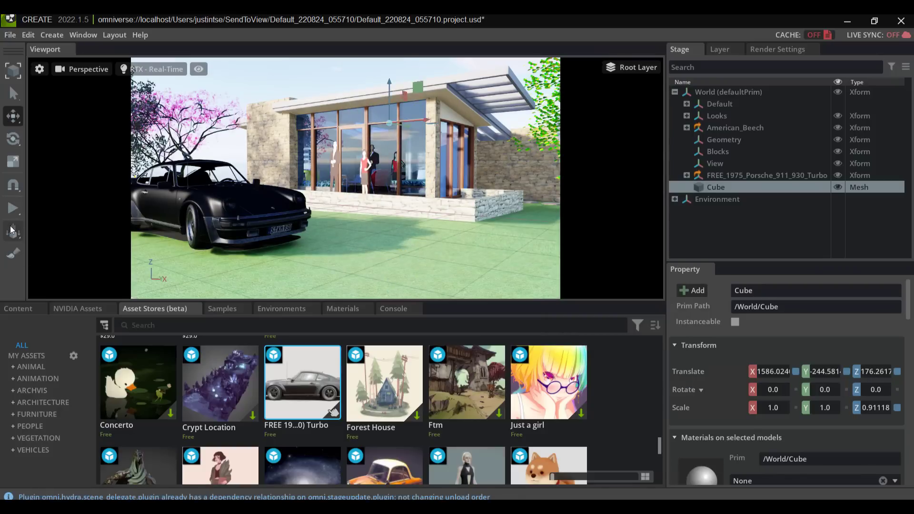
pyautogui.click(401, 239)
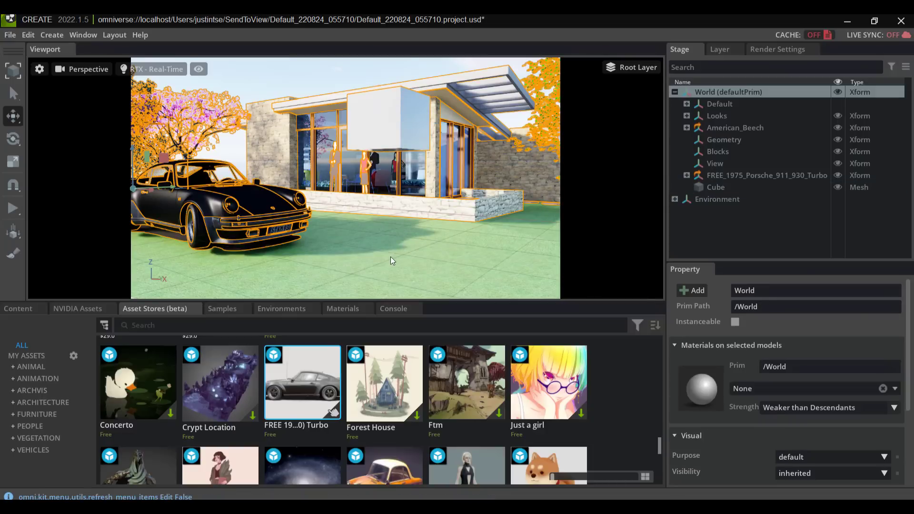
pyautogui.scroll(3, 391, 257)
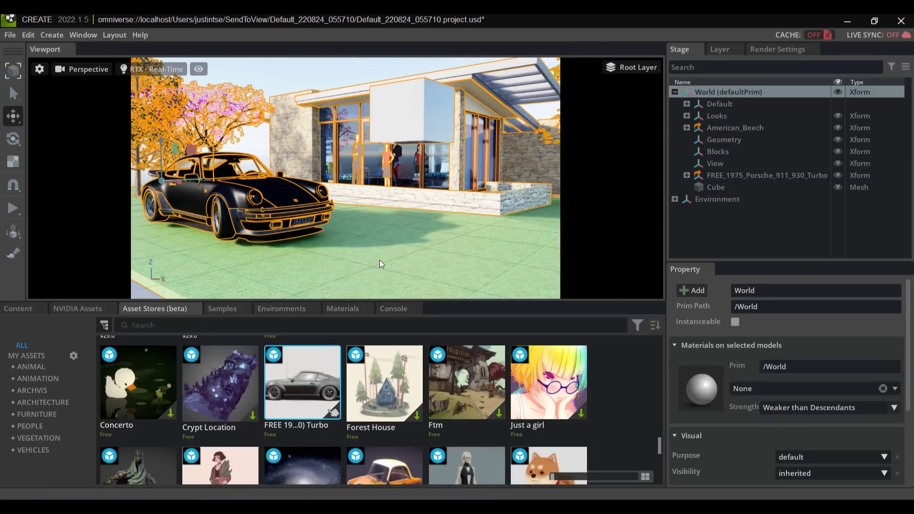
# Add a physics ground plane and run the simulation so the cube lands on it
pyautogui.rightClick(385, 236)
pyautogui.moveTo(419, 259)
pyautogui.moveTo(512, 370)
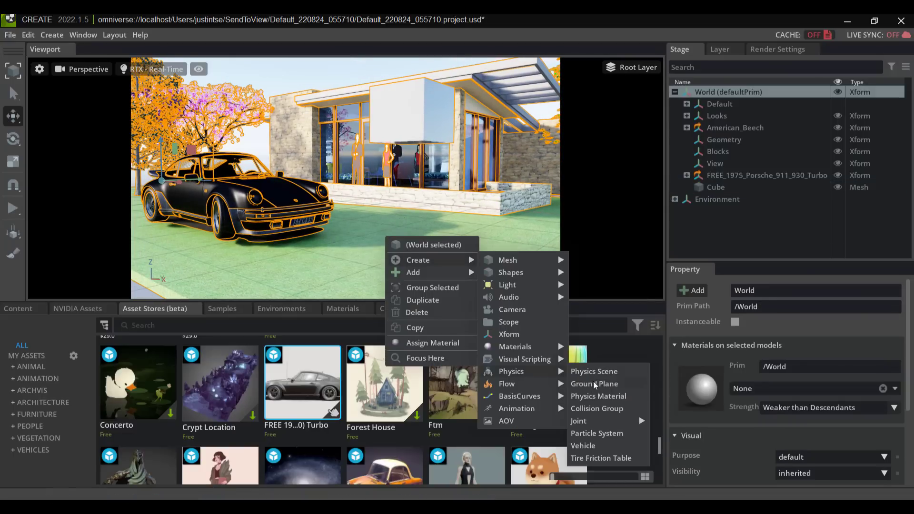
pyautogui.click(593, 384)
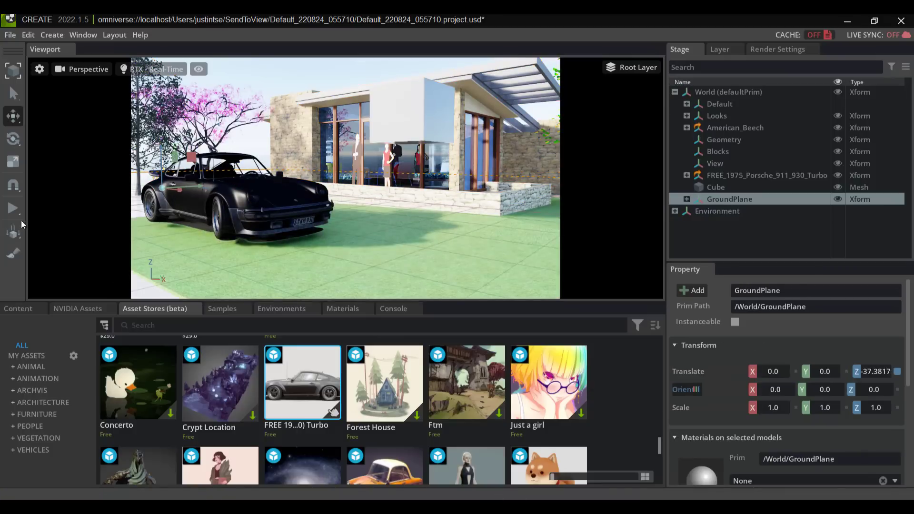
pyautogui.click(18, 209)
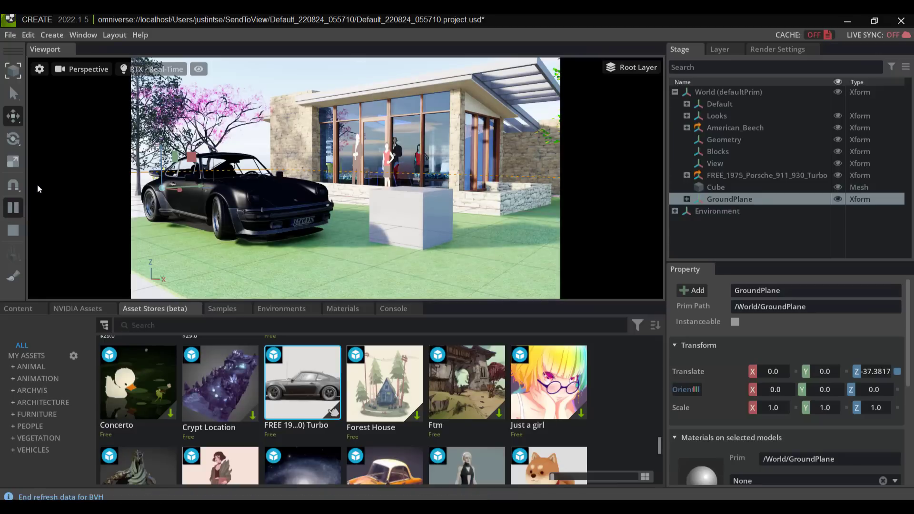
pyautogui.click(13, 231)
pyautogui.moveTo(186, 218); pyautogui.dragTo(438, 198, button='right')
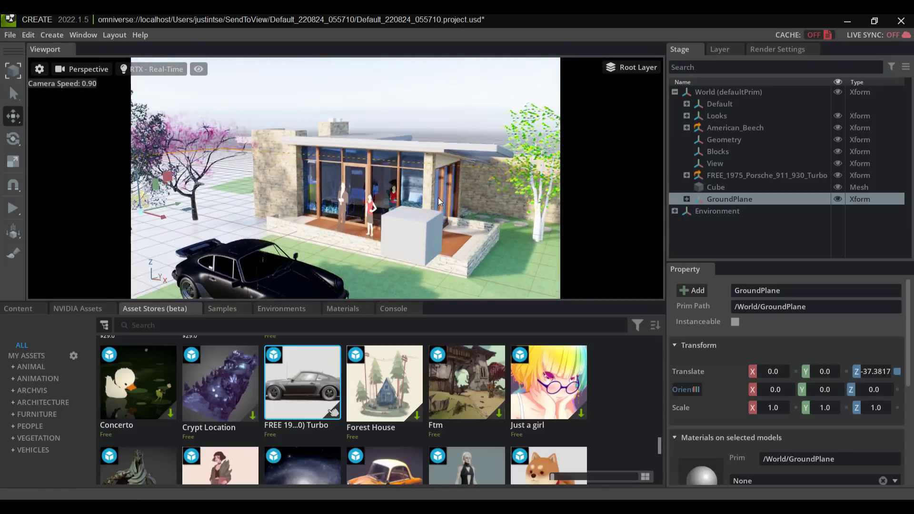
pyautogui.click(286, 309)
# Apply the Aluminum_Anodized_Blue material to the Porsche, confirming the Target prim dialog
pyautogui.click(341, 309)
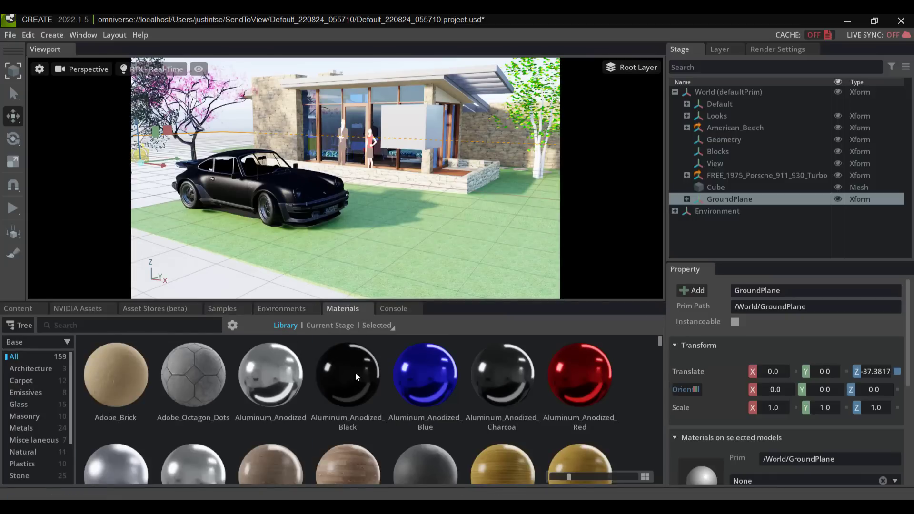
pyautogui.moveTo(421, 378); pyautogui.dragTo(294, 194)
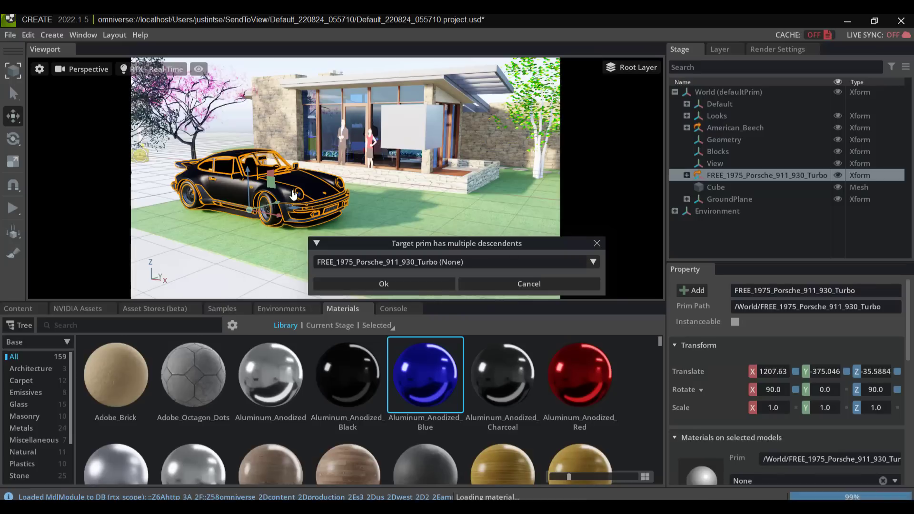
pyautogui.click(399, 284)
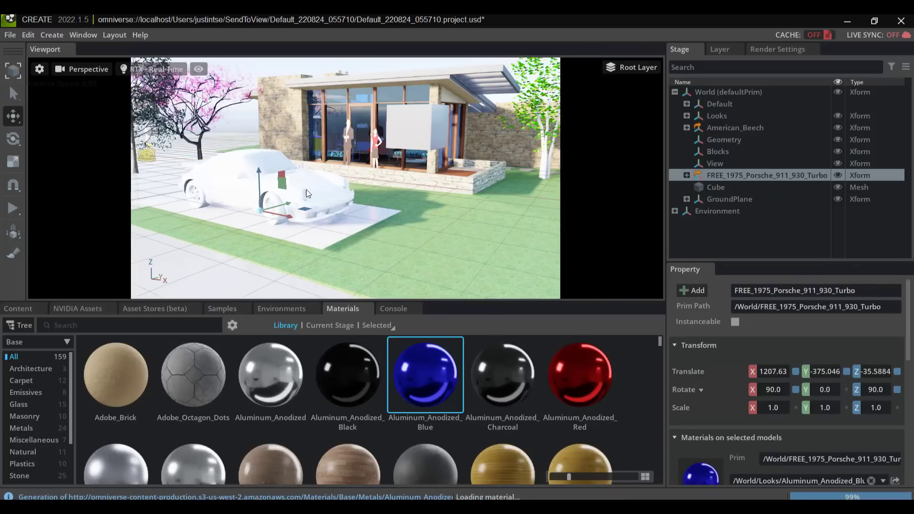
pyautogui.moveTo(306, 189)
pyautogui.mouseDown(button='right')
pyautogui.moveTo(518, 207)
pyautogui.moveTo(476, 193)
pyautogui.moveTo(286, 193)
pyautogui.moveTo(313, 195)
pyautogui.mouseUp(button='right')
pyautogui.hotkey('ctrl', 'z')
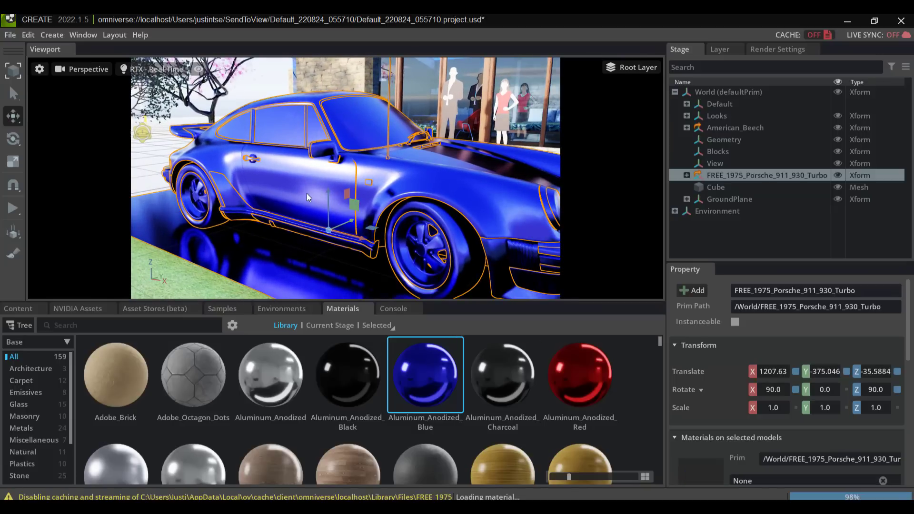